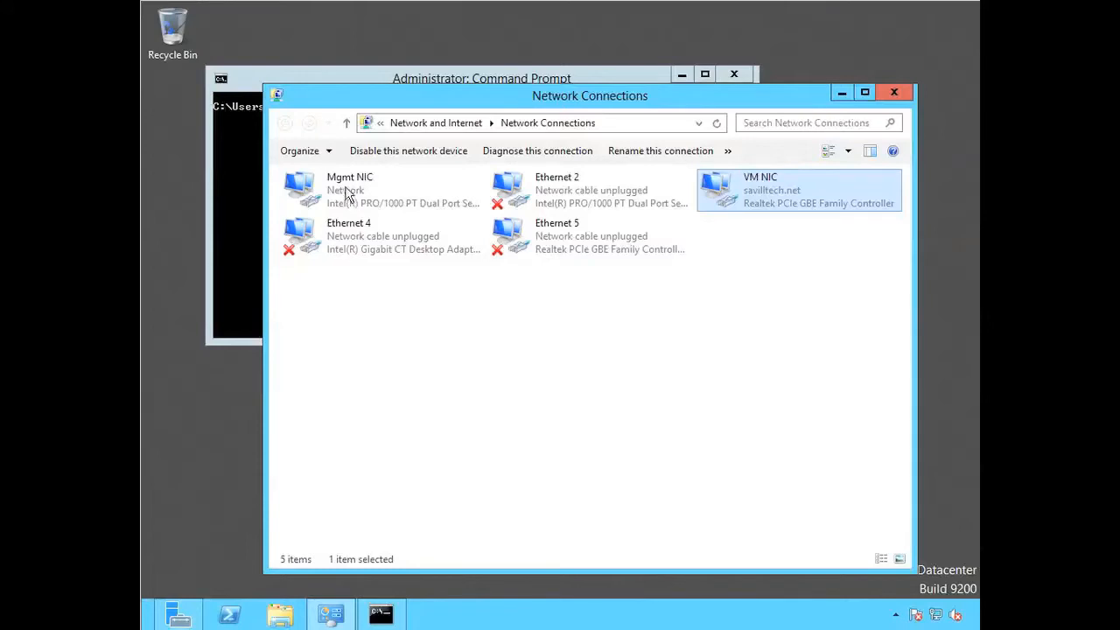
# - Examine the Mgmt NIC and VM NIC adapters in the network connections list
pyautogui.click(346, 194)
pyautogui.click(778, 190)
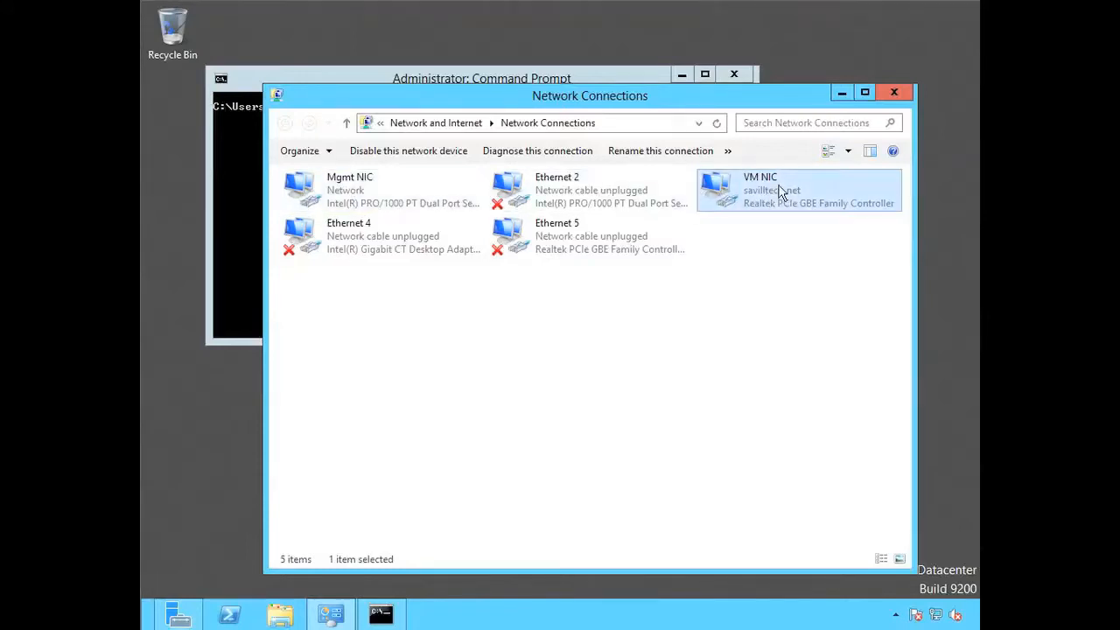
pyautogui.click(348, 193)
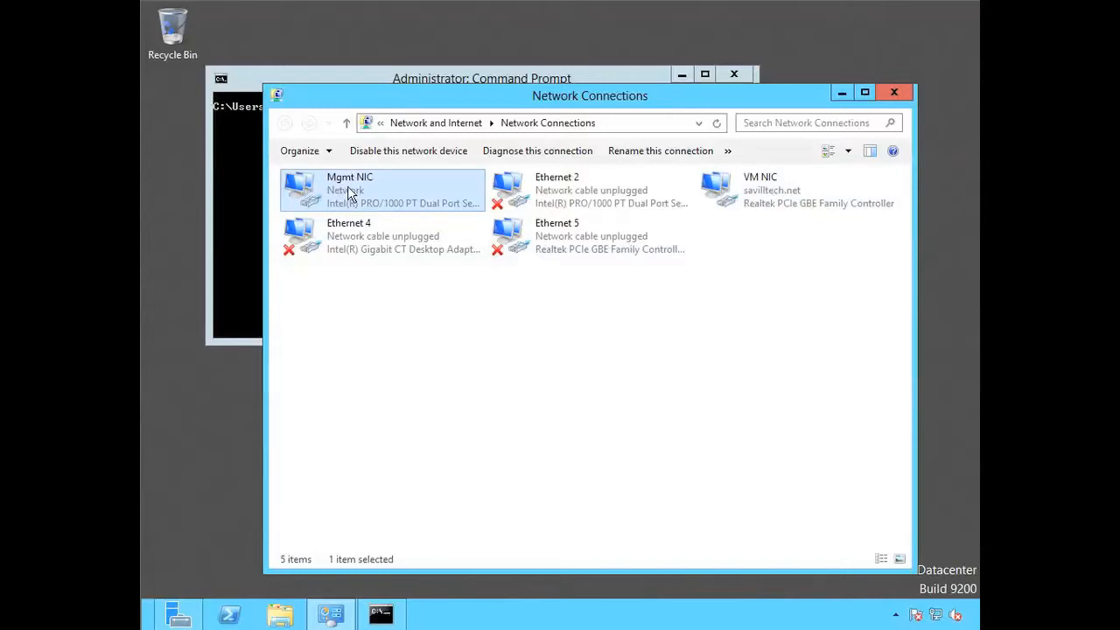
pyautogui.click(774, 188)
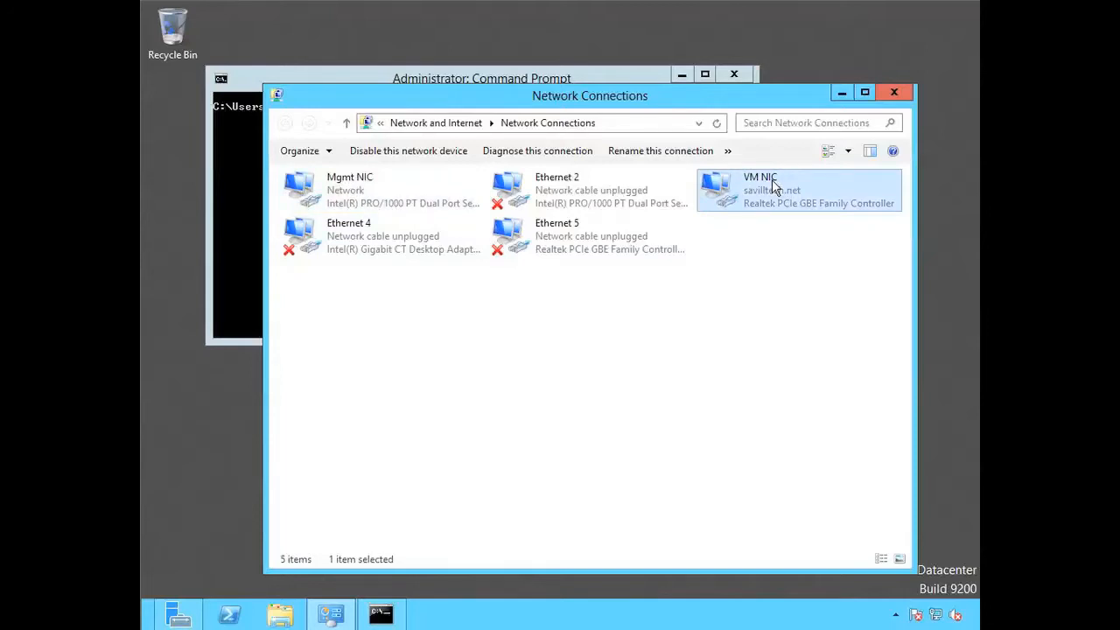
# - In the command prompt, check the processor's virtualization support with coreinfo -v and list the boot configuration with bcdedit /enum
pyautogui.click(588, 78)
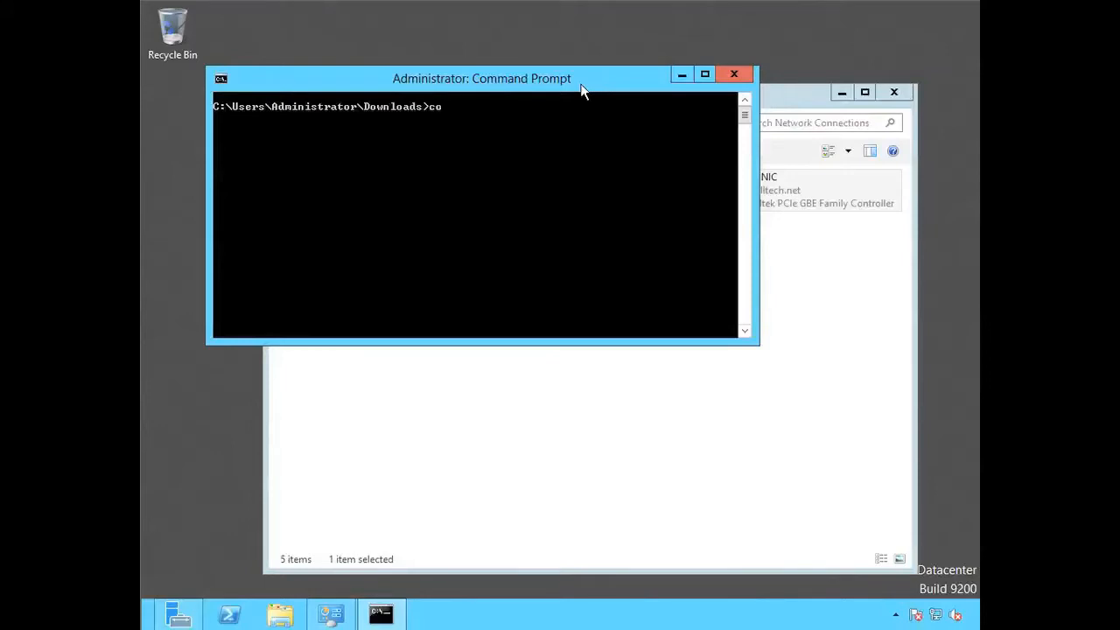
pyautogui.write('coreinfo -v')
pyautogui.press('Return')
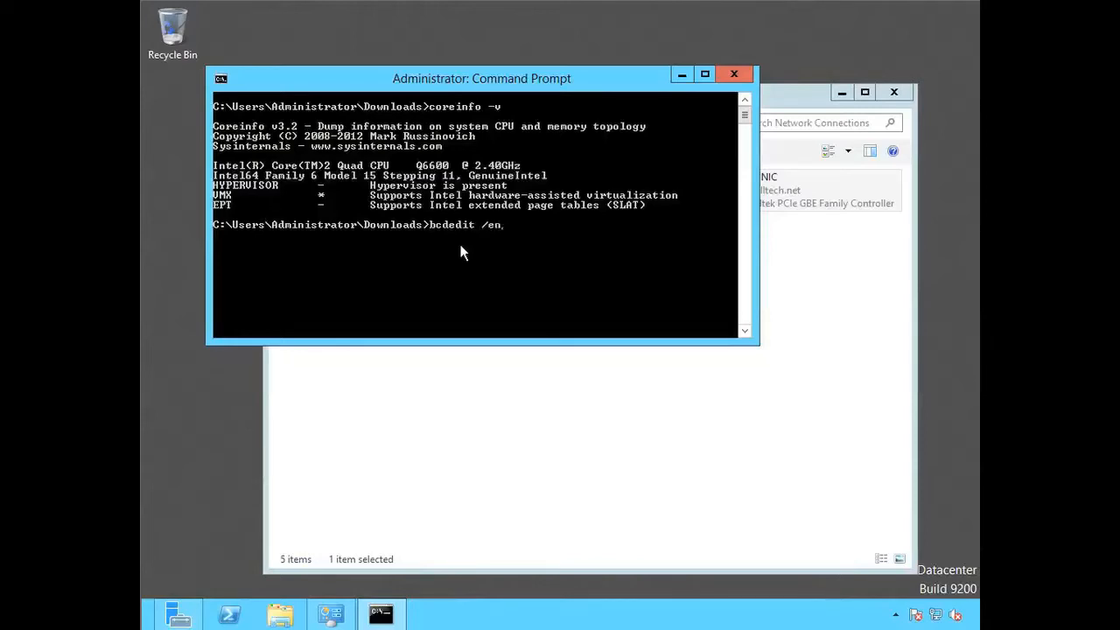
pyautogui.write('um')
pyautogui.press('Return')
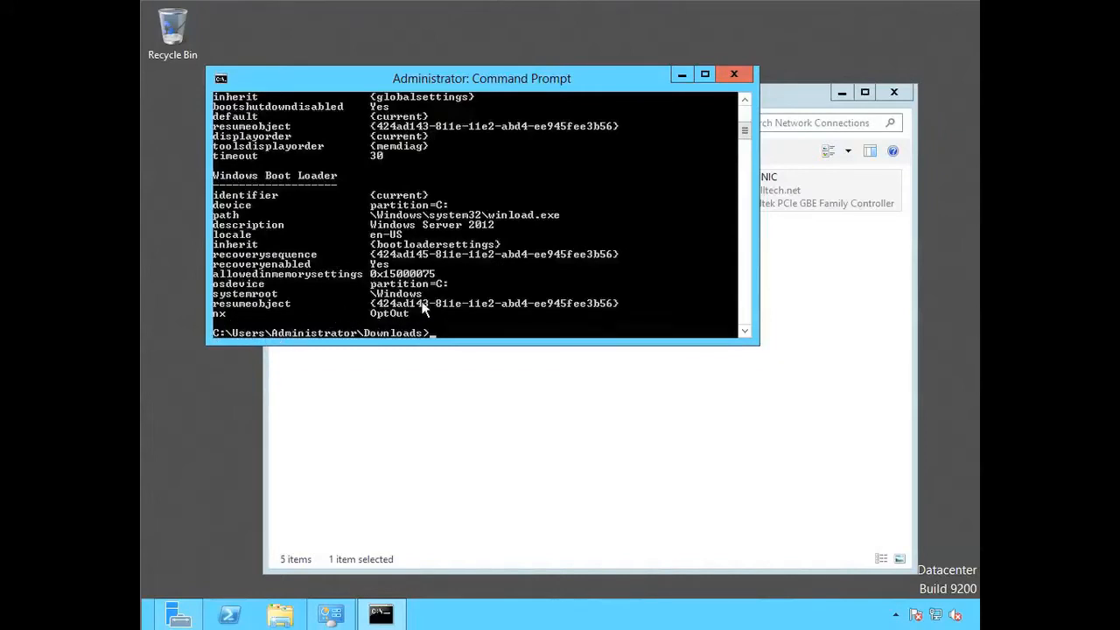
# - In Server Manager, start adding roles and features as a role-based installation on the HyperVTest server
pyautogui.click(178, 614)
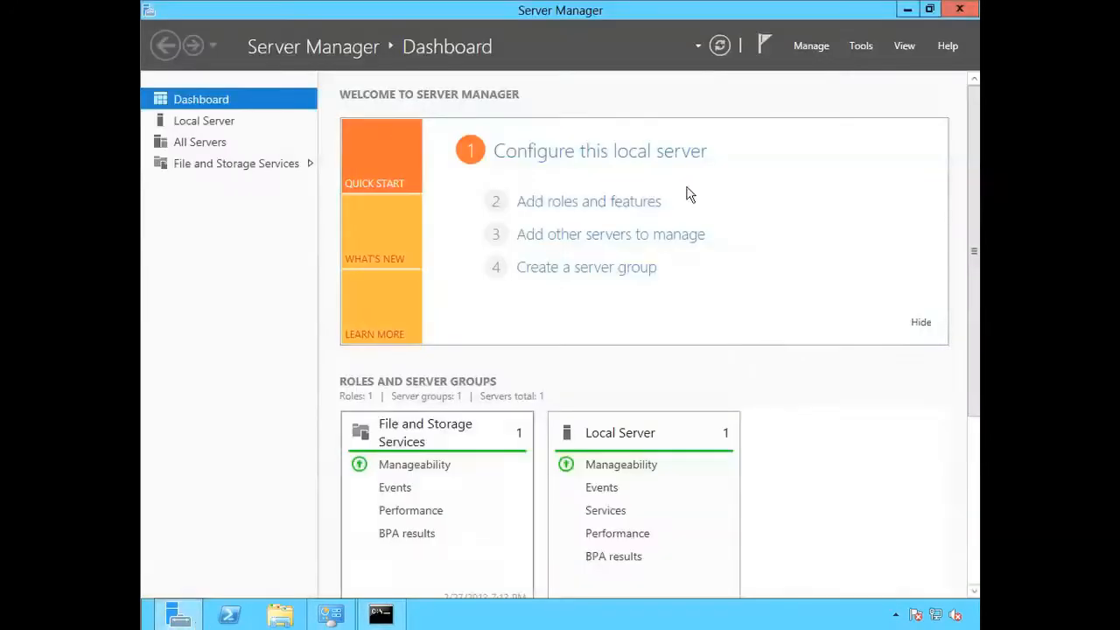
pyautogui.click(818, 51)
pyautogui.click(822, 65)
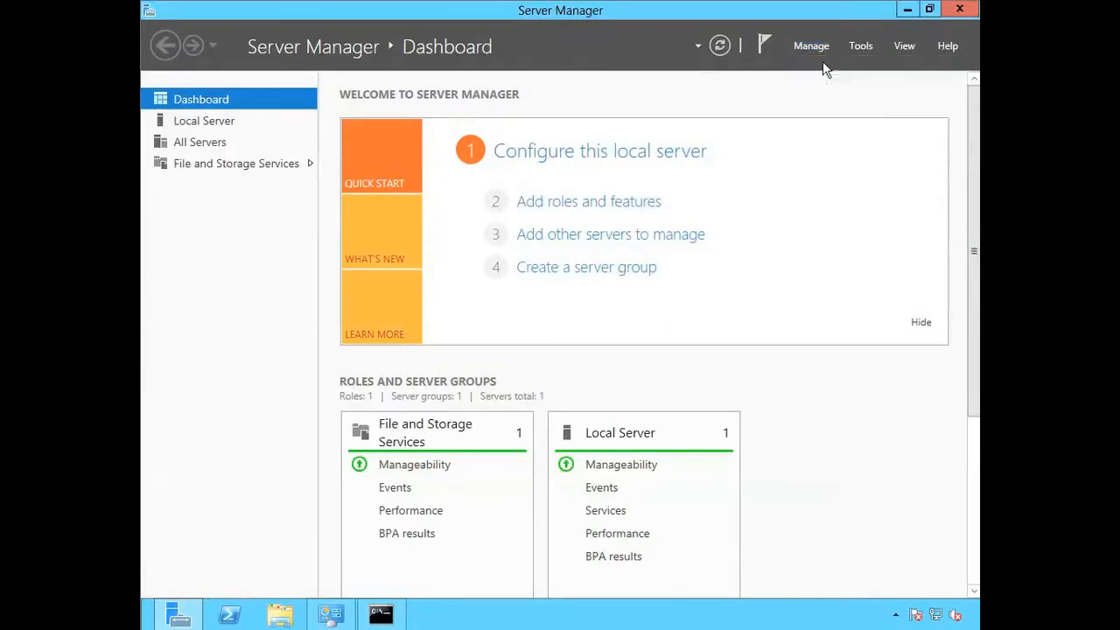
pyautogui.click(673, 530)
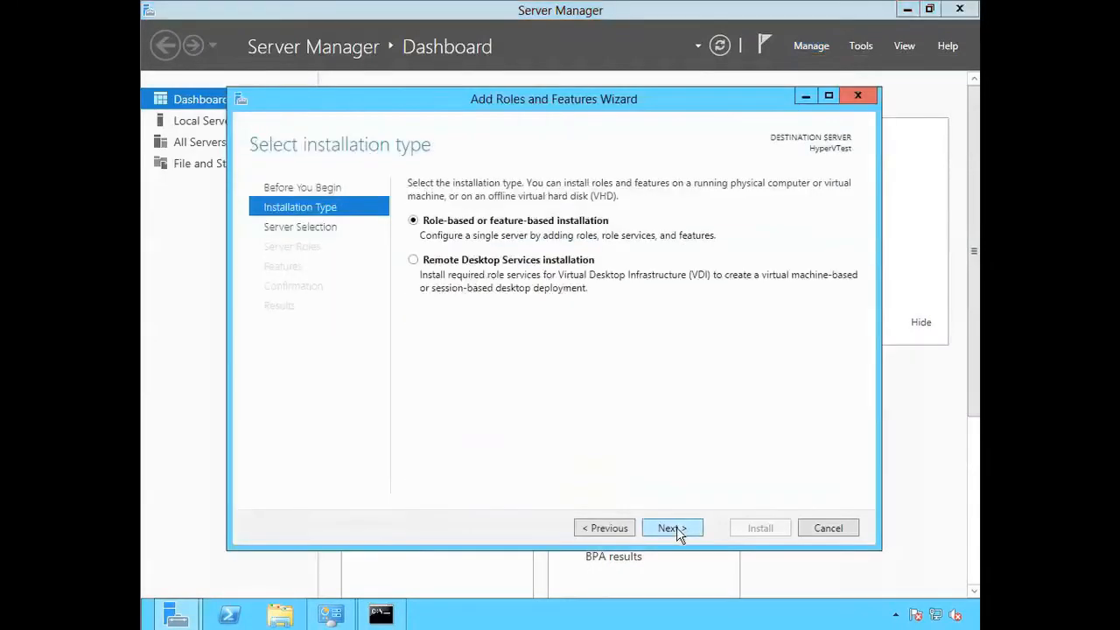
pyautogui.click(673, 529)
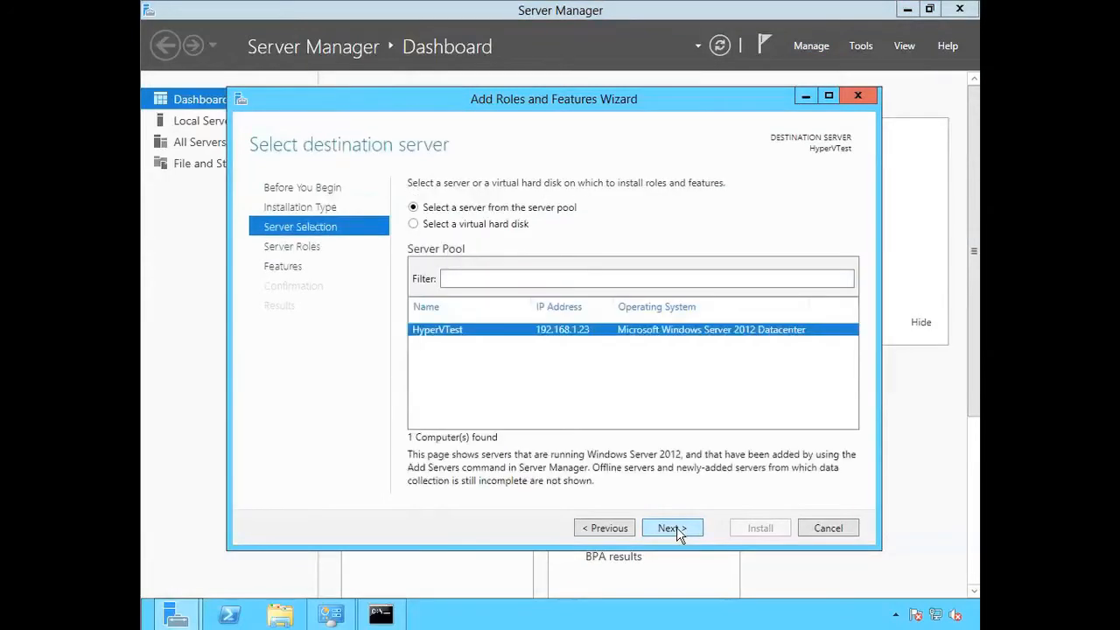
pyautogui.click(671, 528)
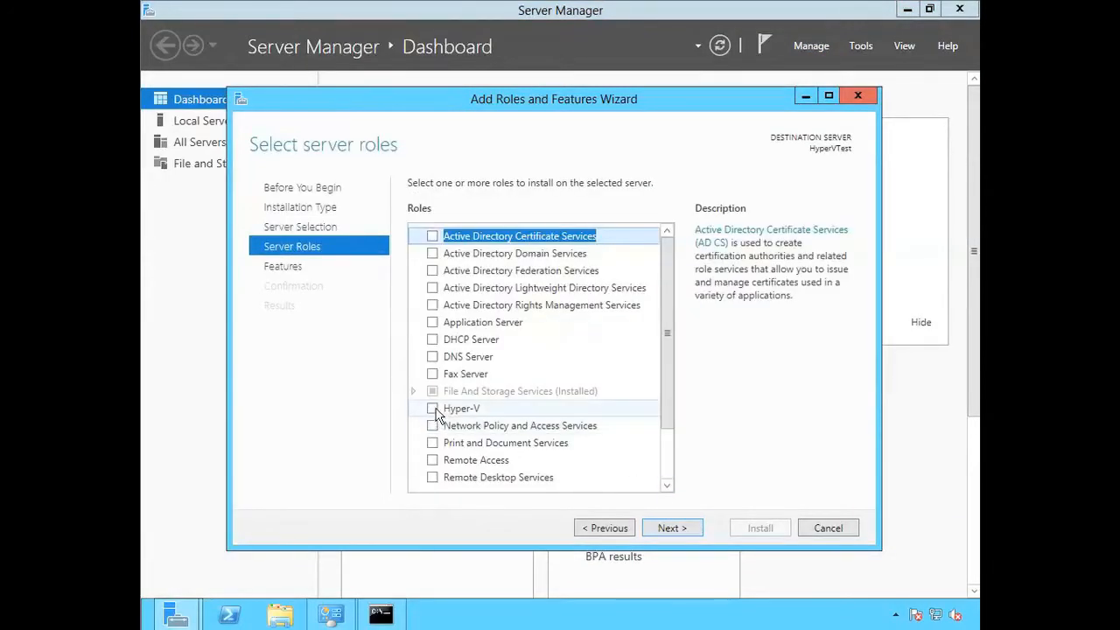
# - Add the Hyper-V role with its required management tools and keep the default feature selection
pyautogui.click(433, 409)
pyautogui.click(605, 454)
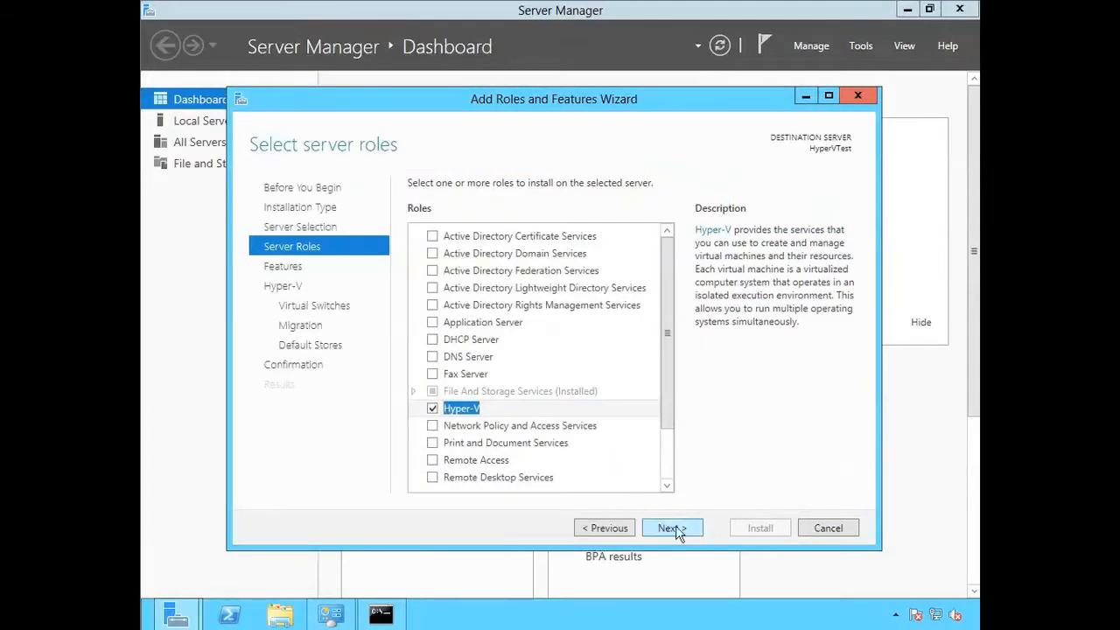
pyautogui.click(680, 531)
pyautogui.click(684, 534)
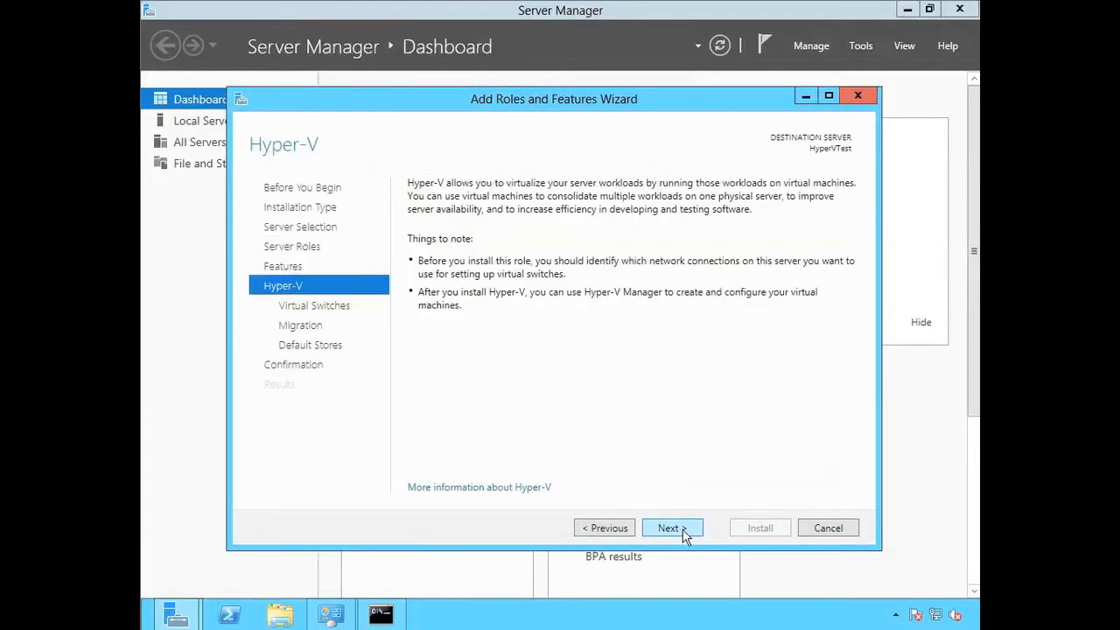
# - Choose VM NIC for the virtual switch, leave live migration disabled, and keep the default storage locations
pyautogui.click(684, 528)
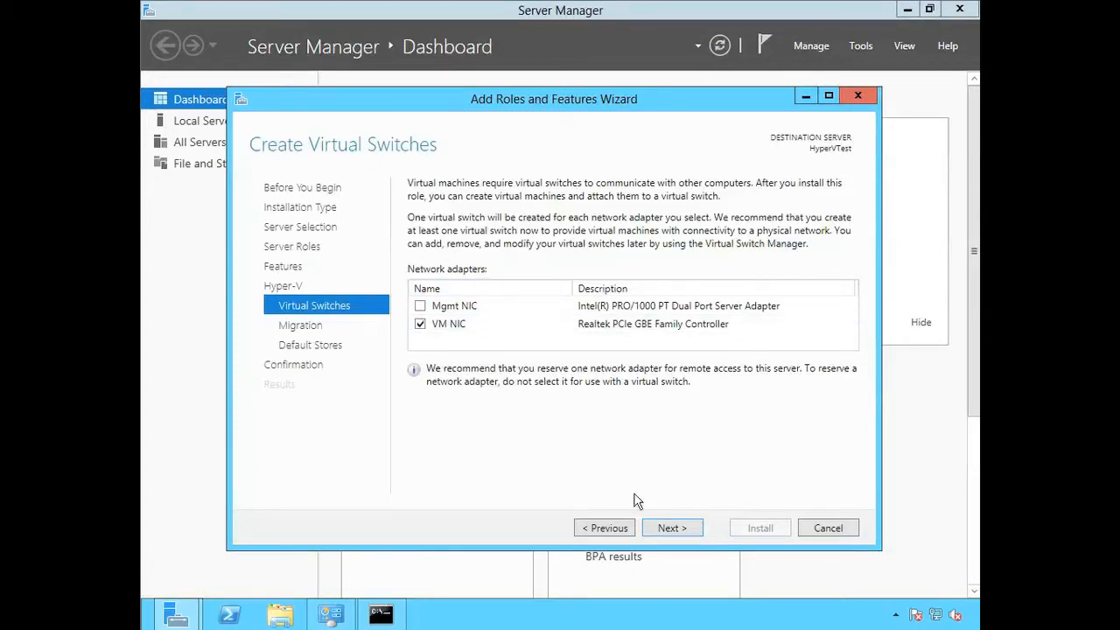
pyautogui.click(688, 529)
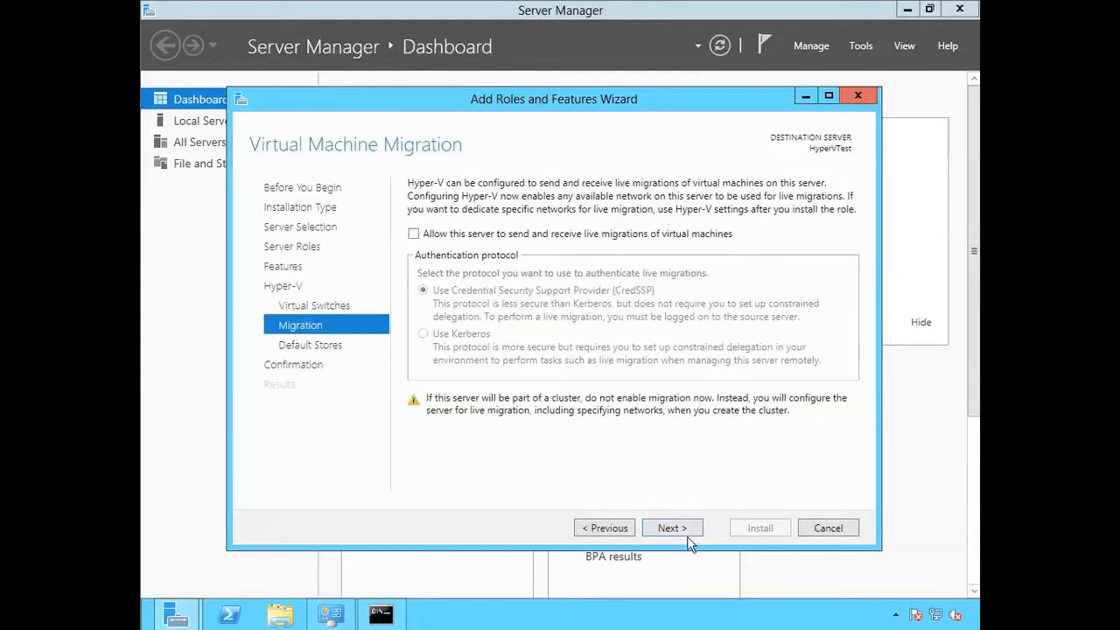
pyautogui.click(685, 531)
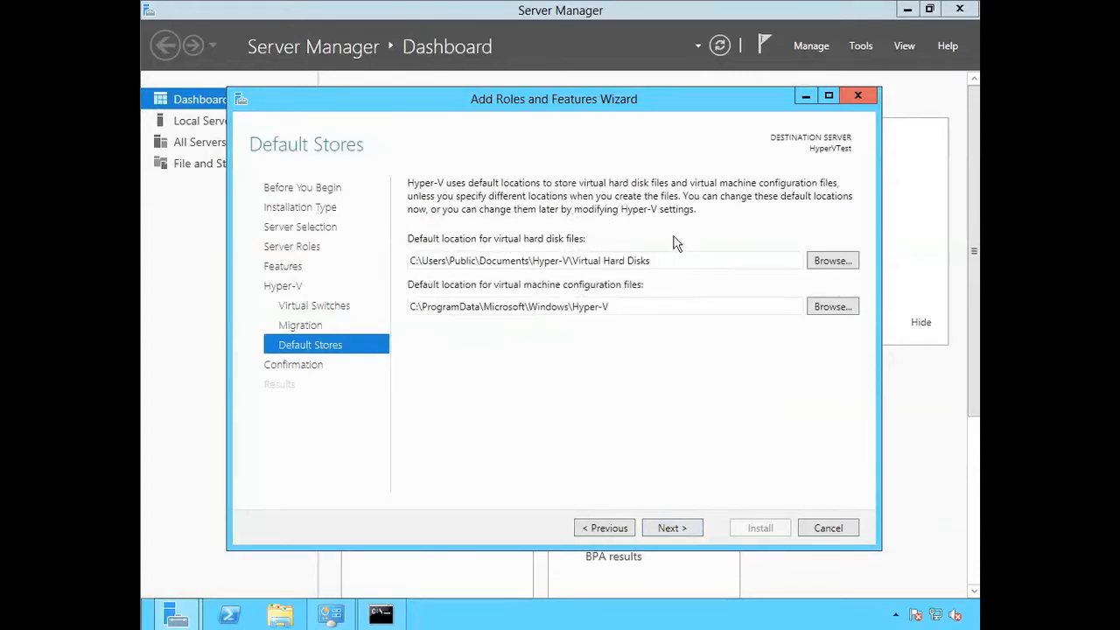
pyautogui.click(679, 531)
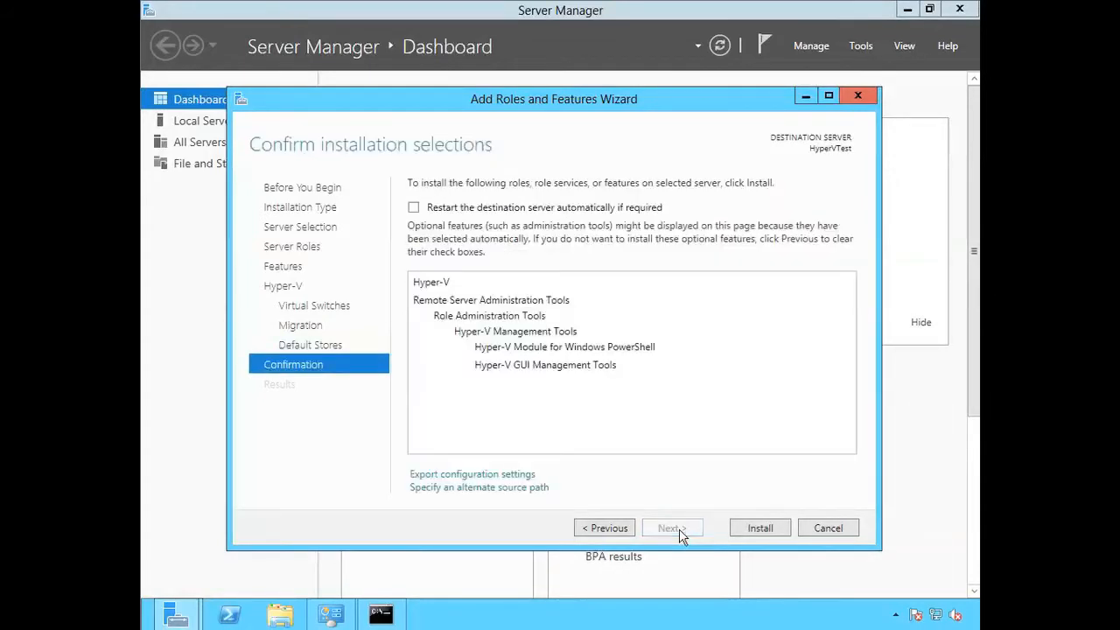
# - Allow the destination server to restart automatically if required and install the Hyper-V role
pyautogui.click(414, 207)
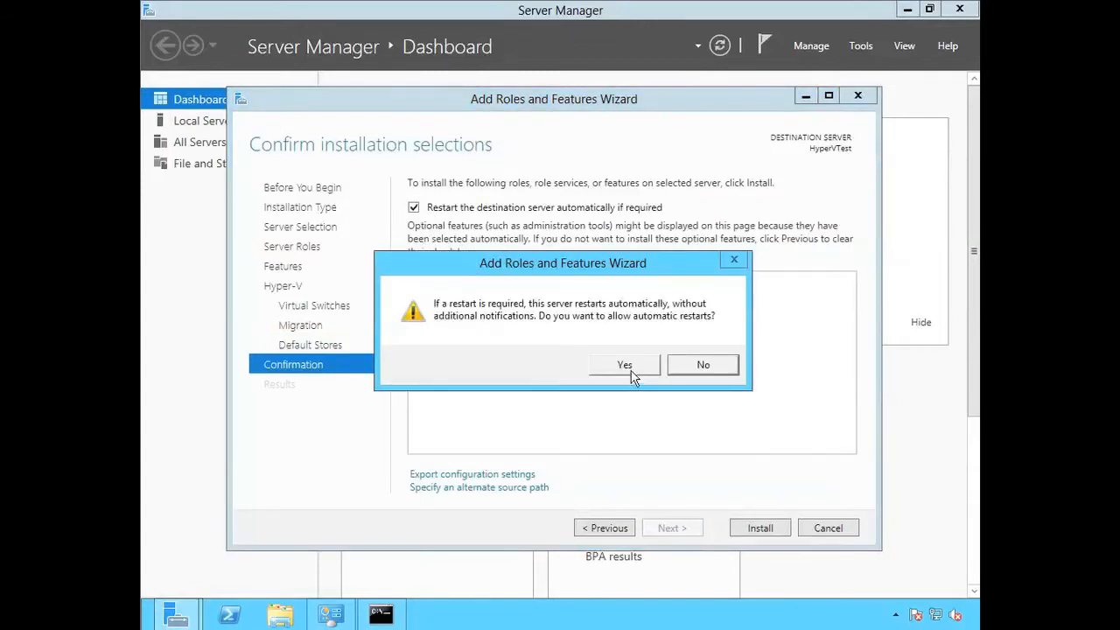
pyautogui.click(625, 365)
pyautogui.click(759, 529)
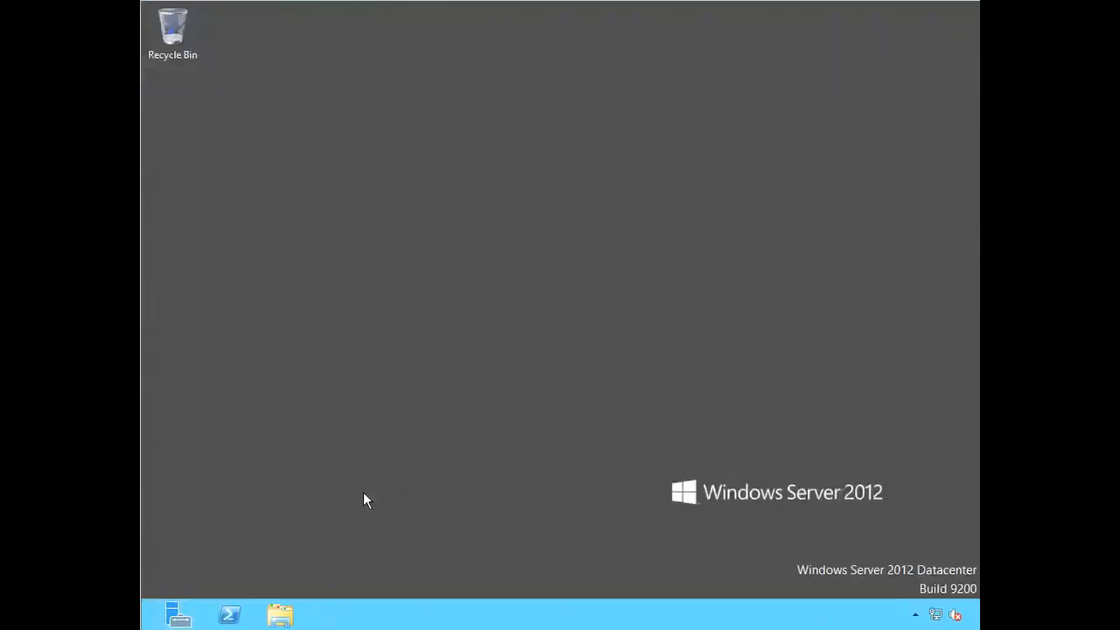
# - Launch Server Manager and open the network adapter list through the Network and Sharing Center
pyautogui.click(178, 614)
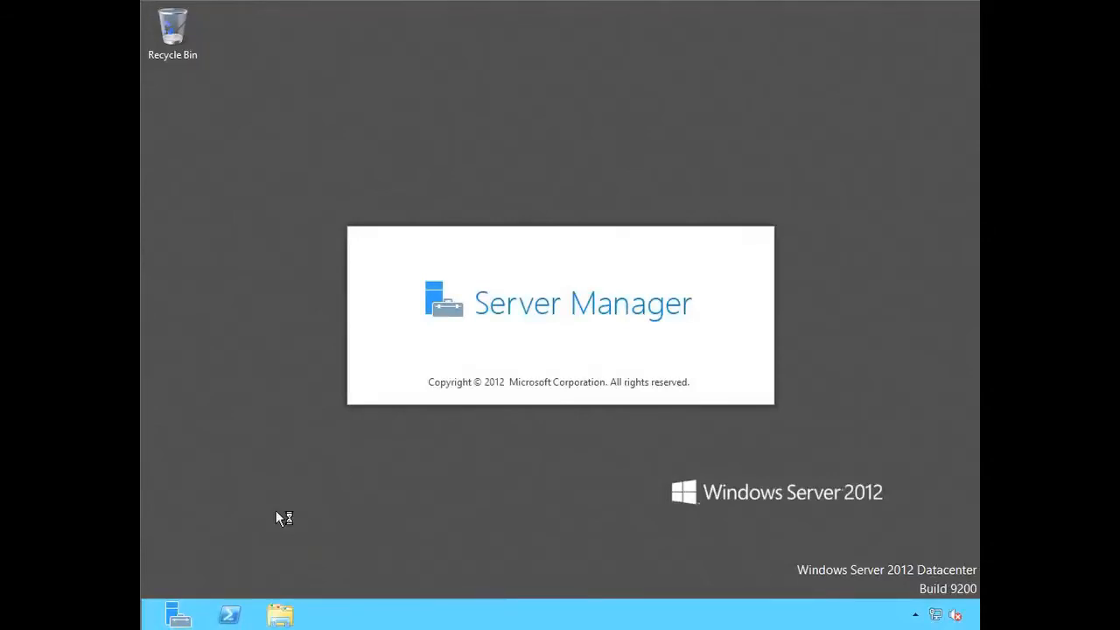
pyautogui.rightClick(953, 615)
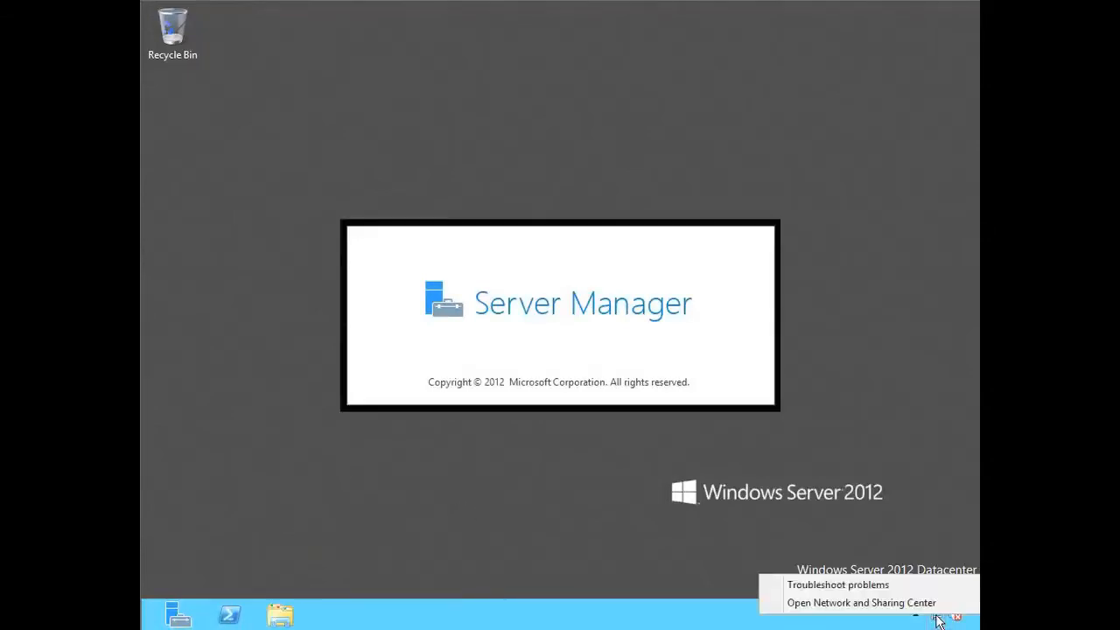
pyautogui.click(863, 610)
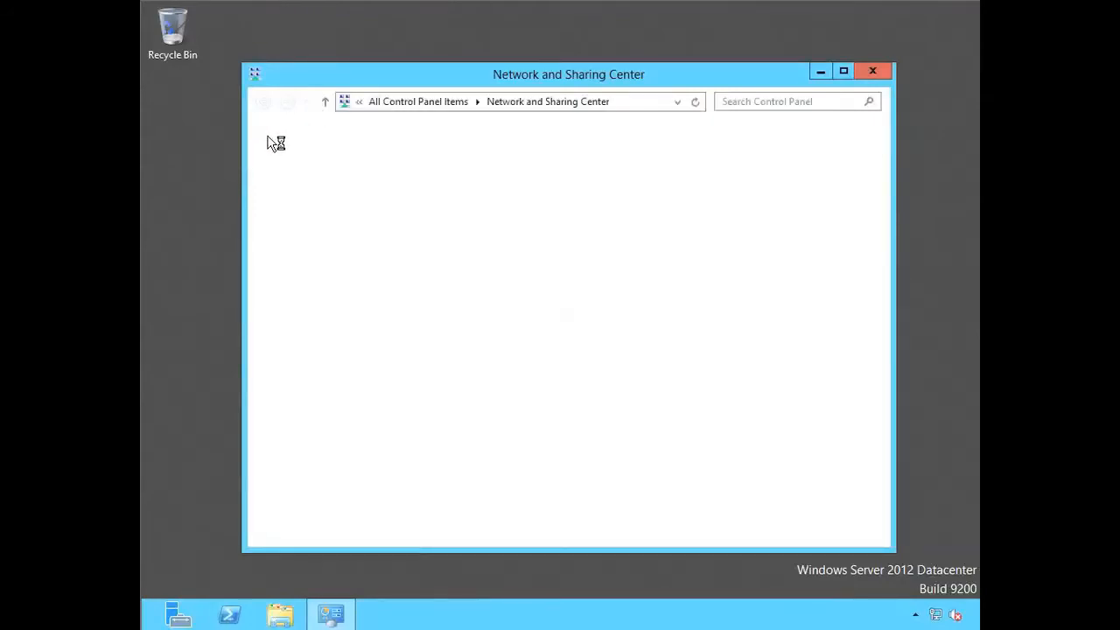
pyautogui.click(304, 168)
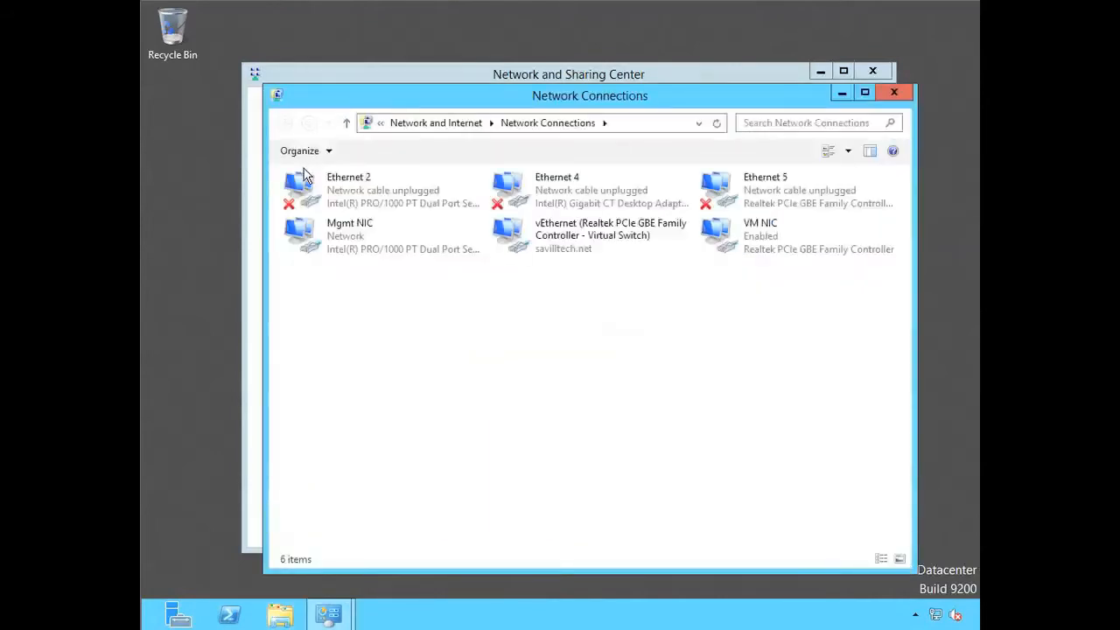
# - Review which protocols and services are bound to VM NIC in its properties, leaving them as they are
pyautogui.rightClick(754, 240)
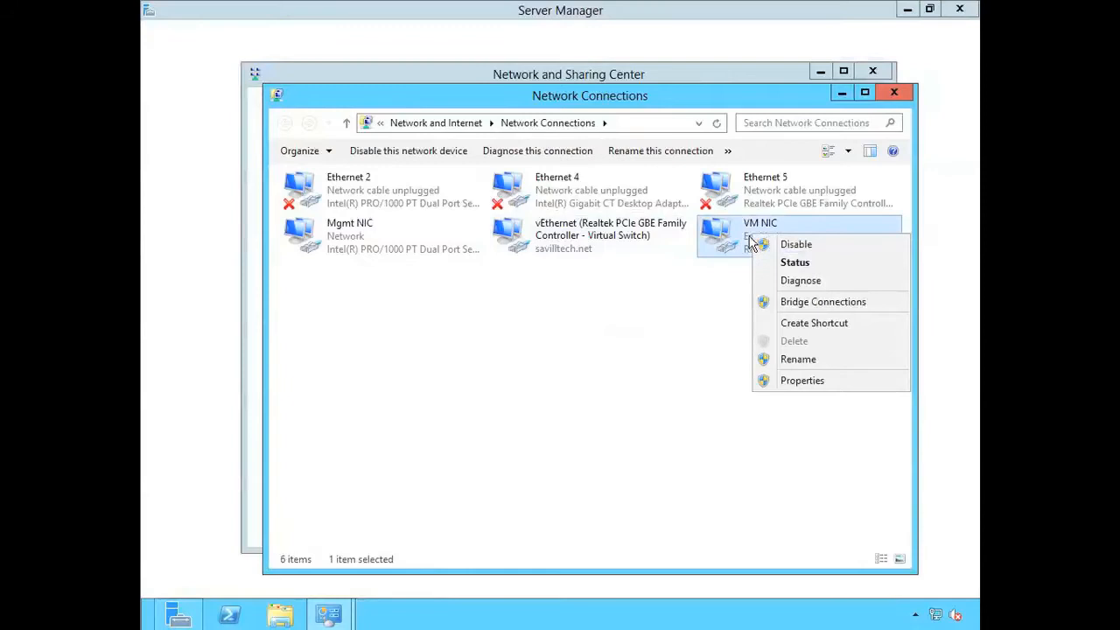
pyautogui.click(796, 390)
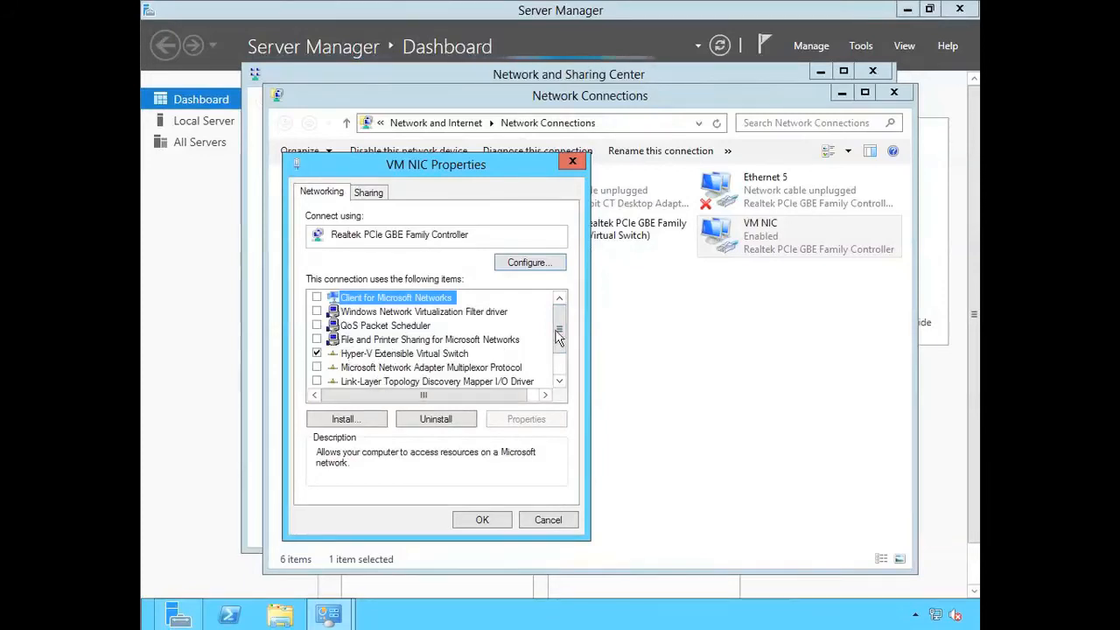
pyautogui.scroll(-1, 560, 371)
pyautogui.scroll(1, 560, 372)
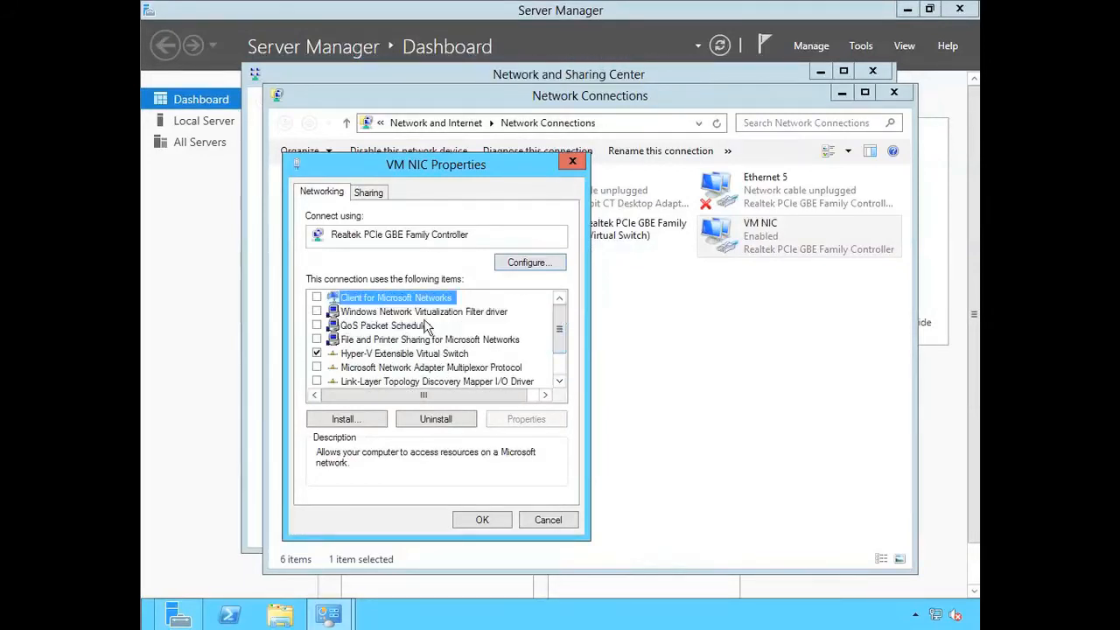
pyautogui.click(546, 522)
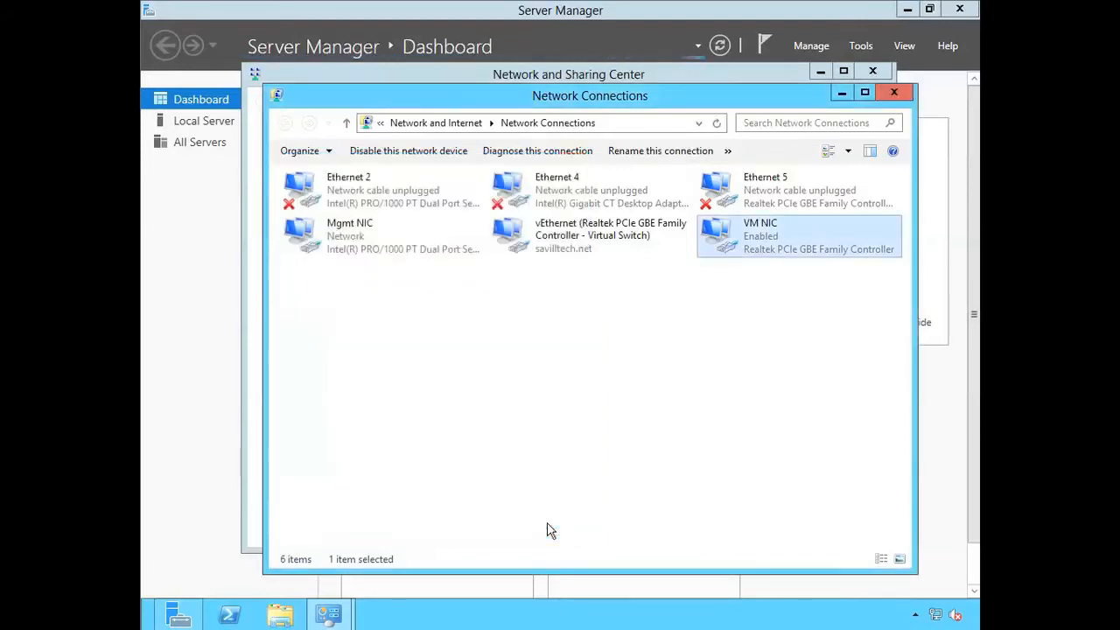
# - Close the Network Connections and Network and Sharing Center windows and display the Local Server properties in Server Manager
pyautogui.click(893, 91)
pyautogui.click(872, 71)
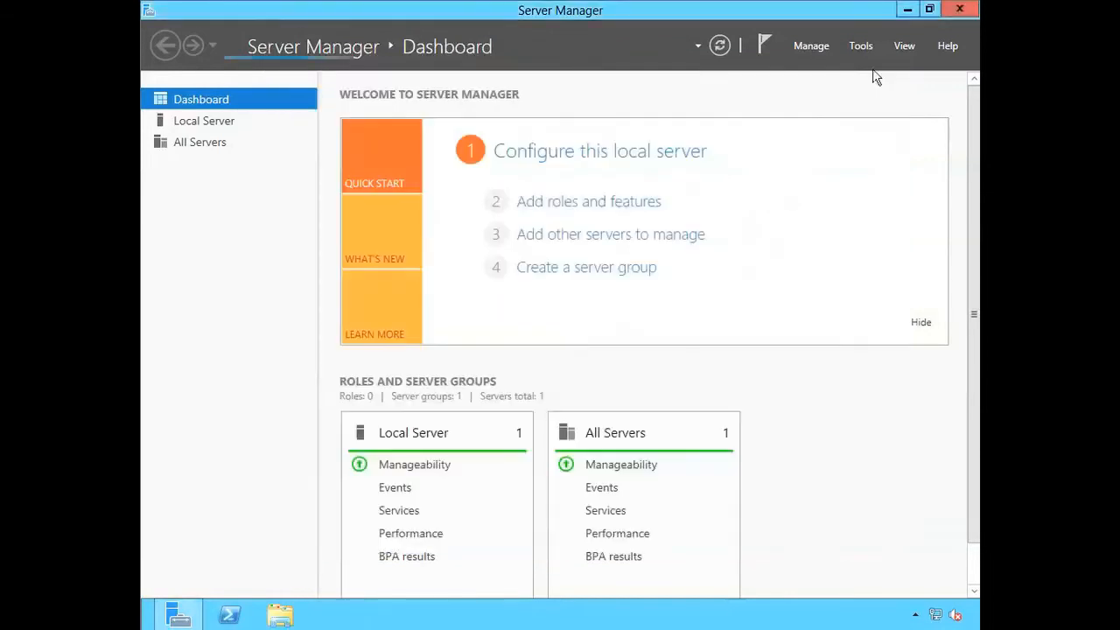
pyautogui.click(179, 123)
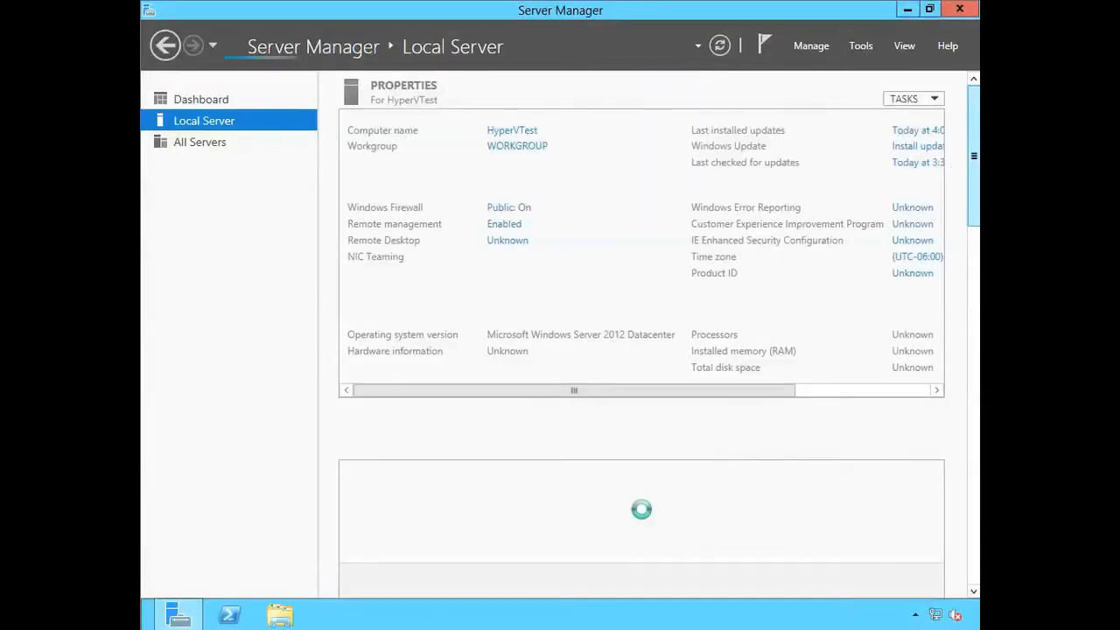
# - Open an administrator command prompt, list the boot configuration with bcdedit /enum, and close the prompt
pyautogui.moveTo(146, 625)
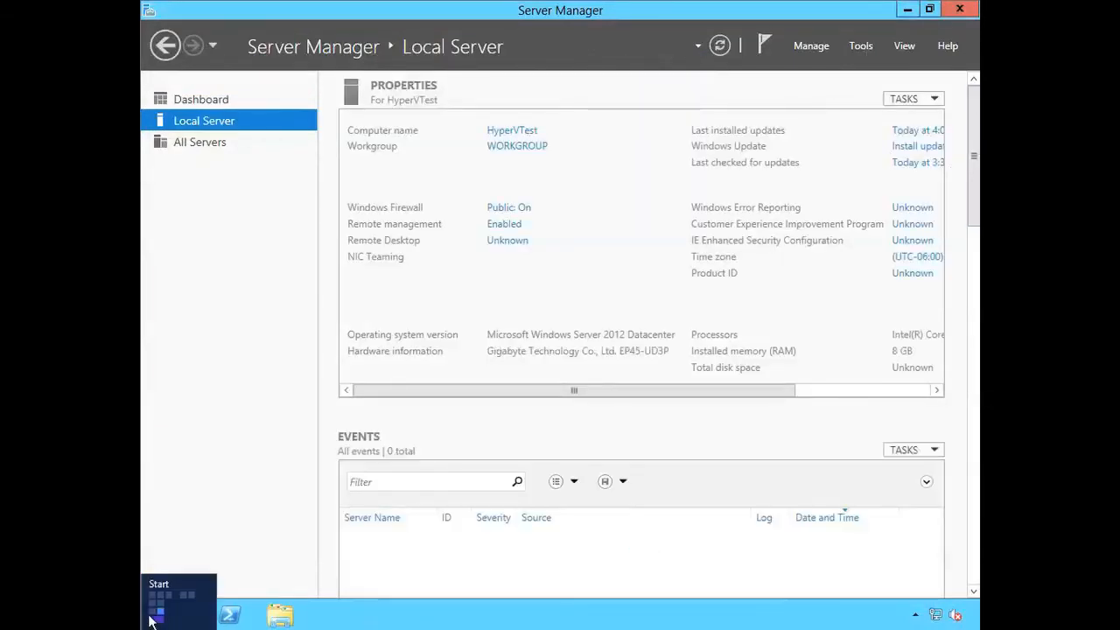
pyautogui.rightClick(152, 619)
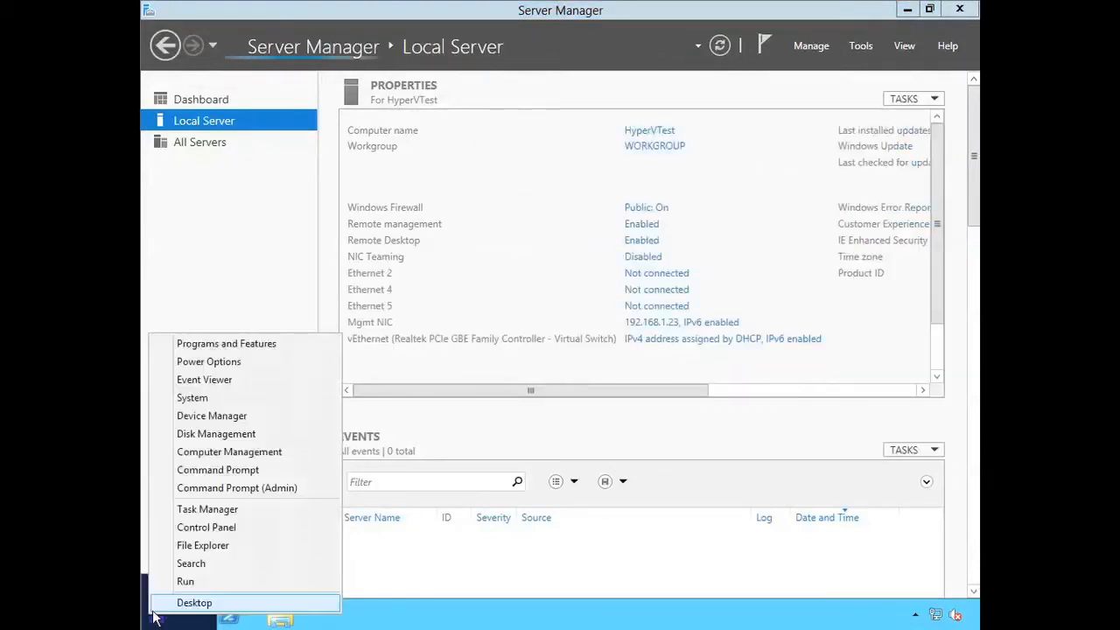
pyautogui.click(250, 485)
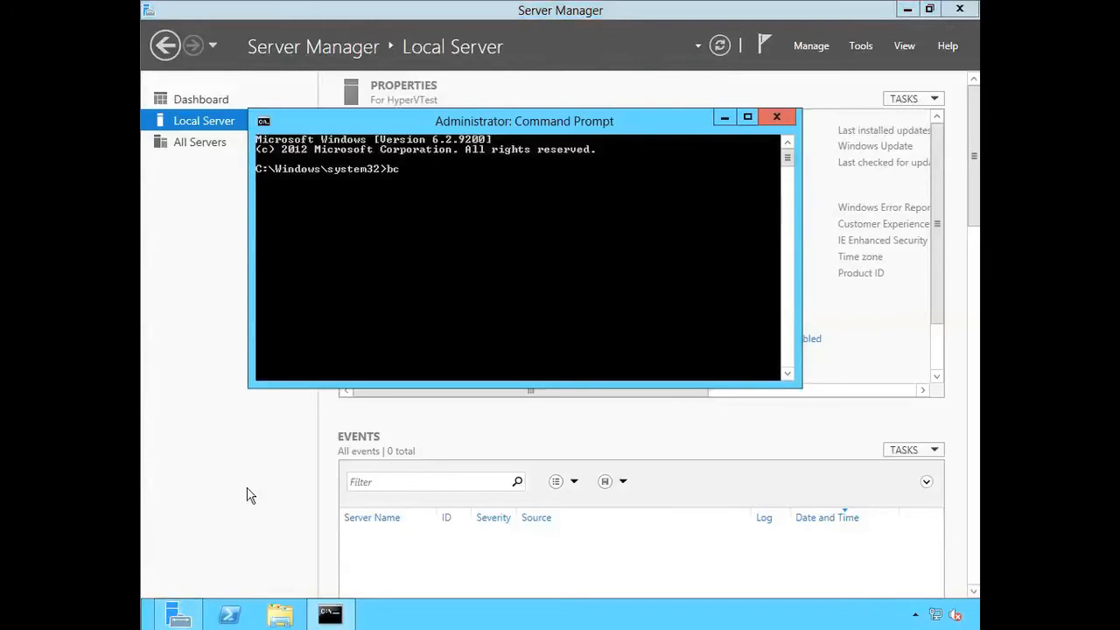
pyautogui.write('bcdedit /')
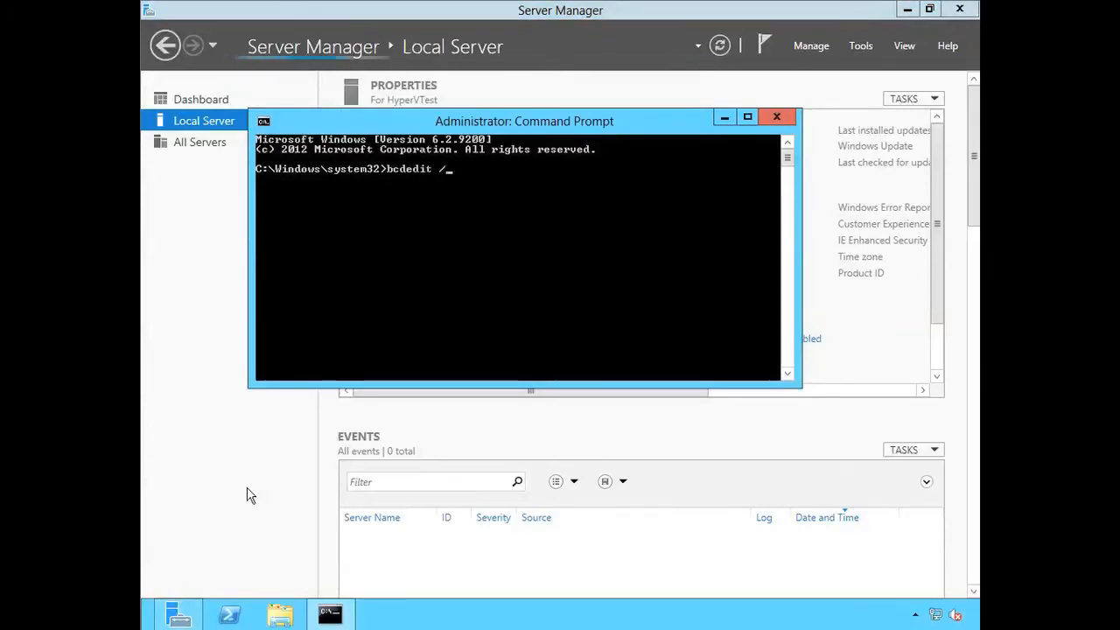
pyautogui.write('enum')
pyautogui.press('Return')
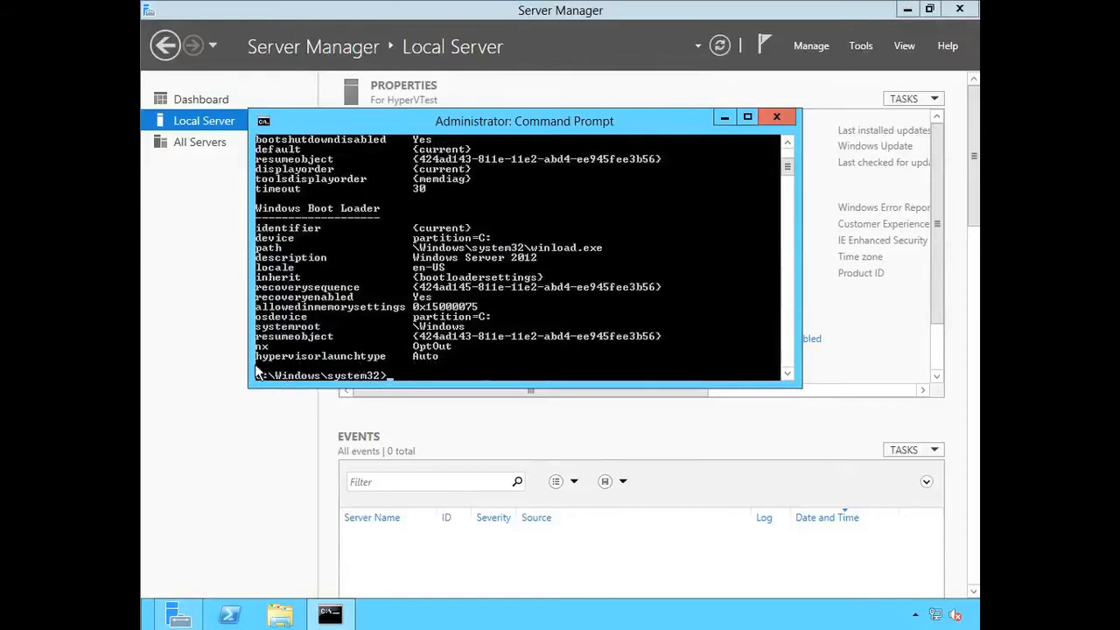
pyautogui.click(776, 117)
# - Open Hyper-V Manager from the Server Manager tools
pyautogui.click(864, 48)
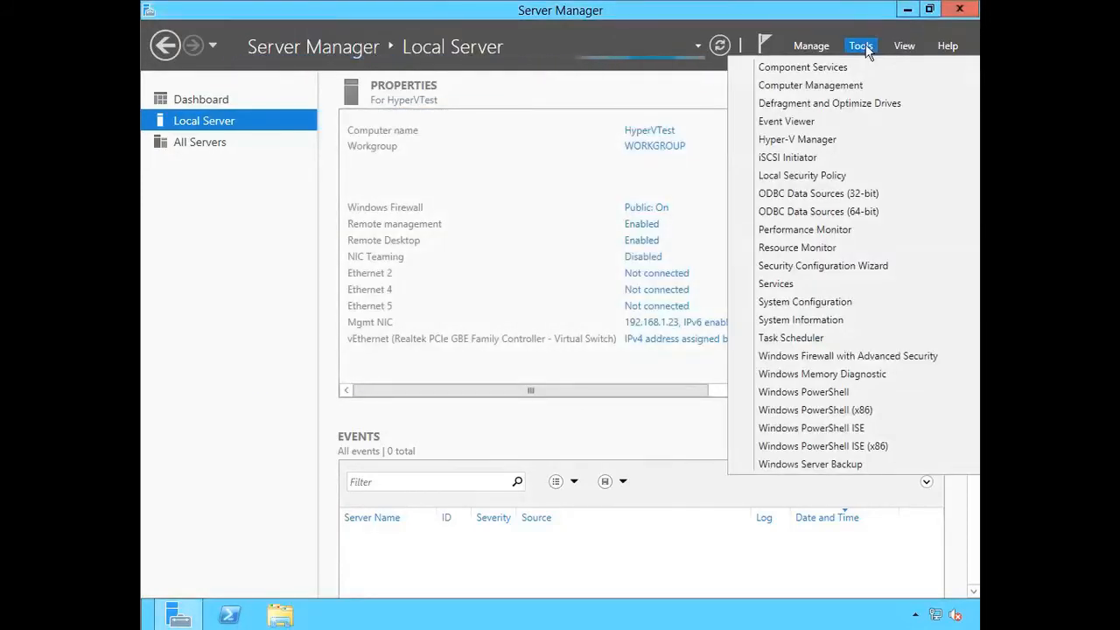
pyautogui.click(794, 140)
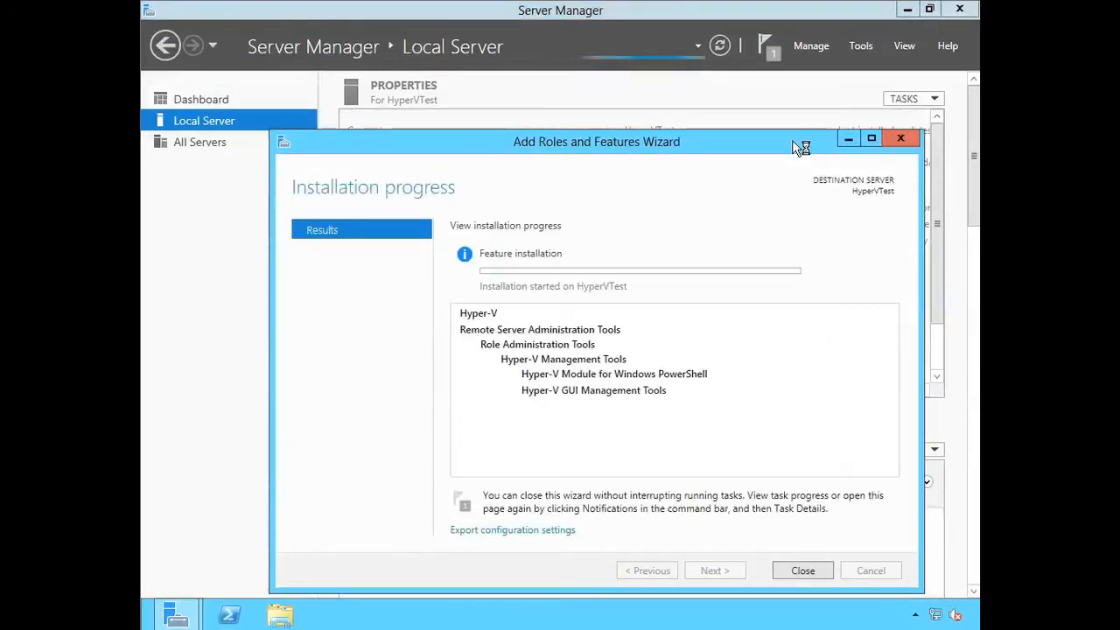
# - Close the installation progress wizard and open the HYPERVTEST server's Virtual Switch Manager at the properties of the Realtek PCIe GBE Family Controller virtual switch
pyautogui.click(803, 571)
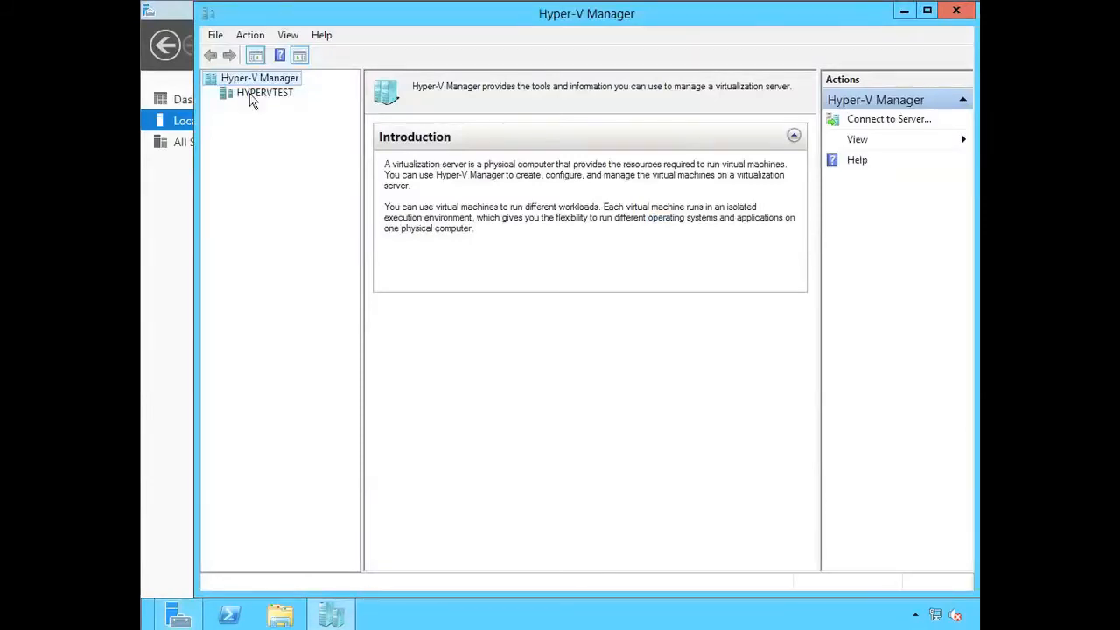
pyautogui.click(250, 96)
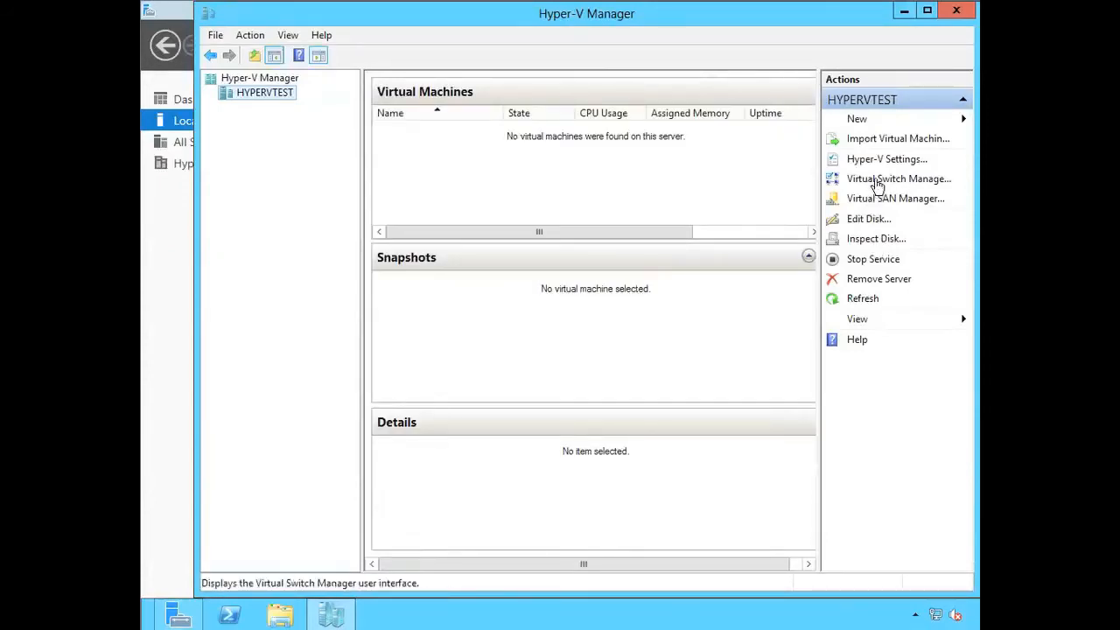
pyautogui.click(875, 178)
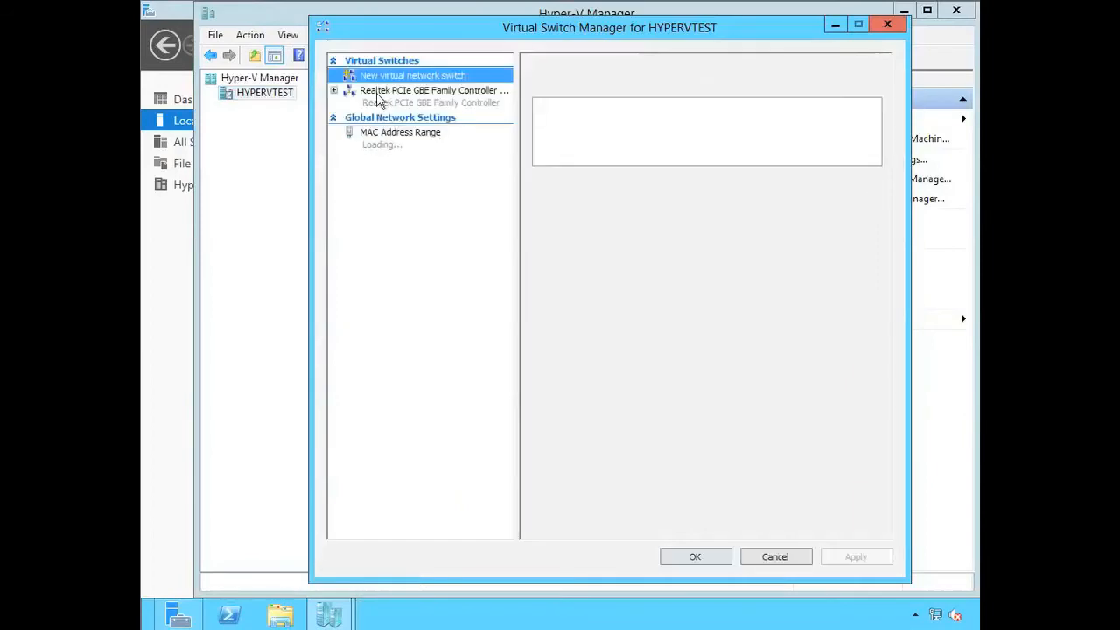
pyautogui.click(378, 96)
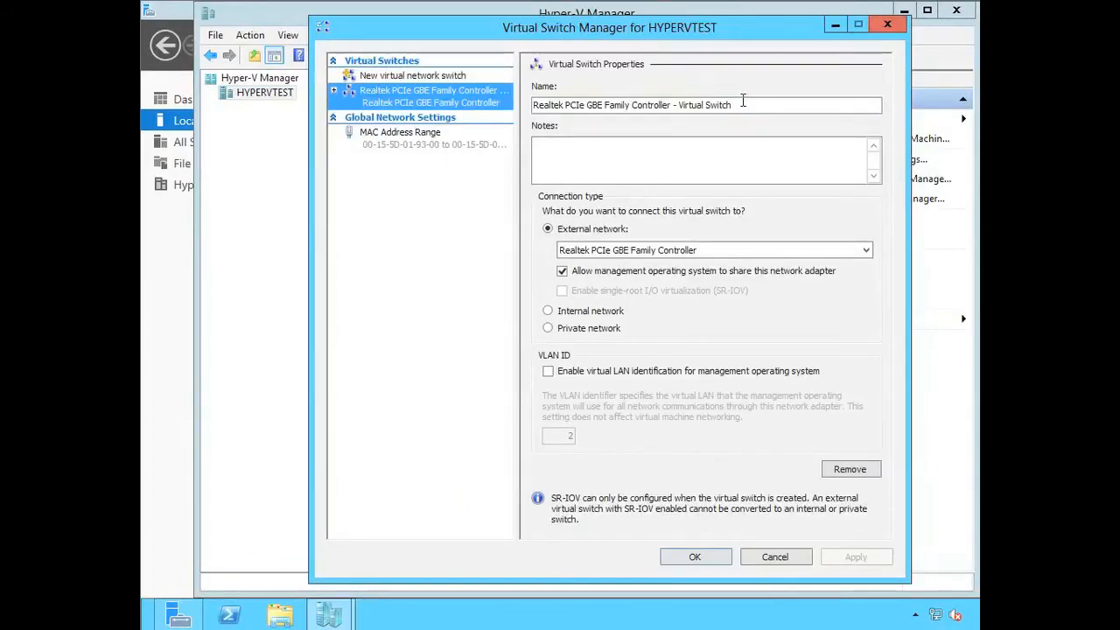
pyautogui.moveTo(745, 102); pyautogui.dragTo(530, 107)
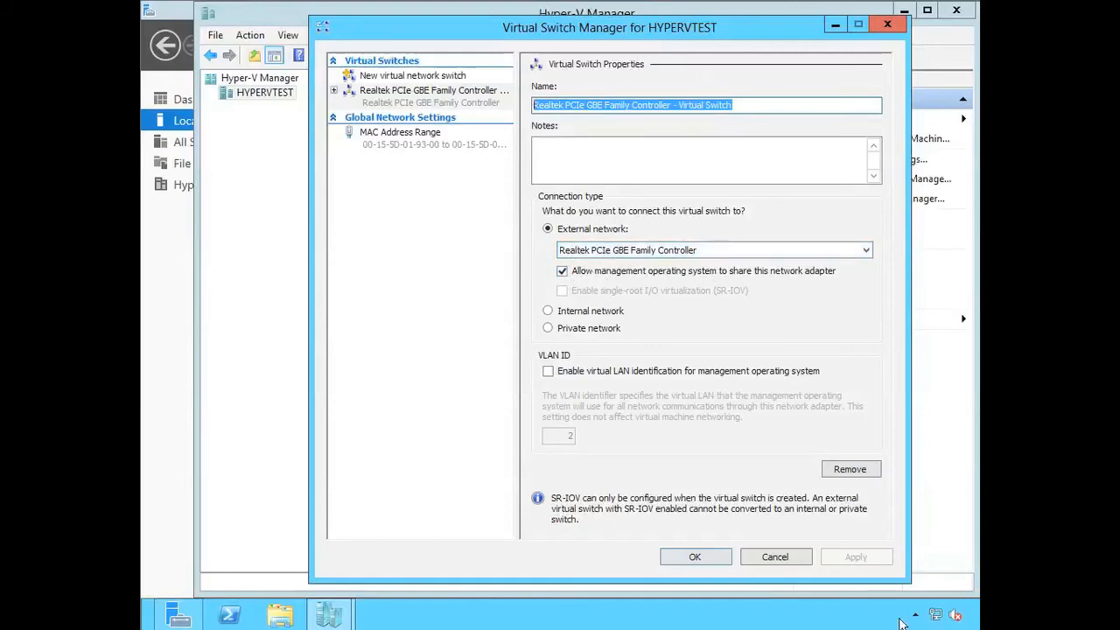
# - Examine the adapters in Network Connections through the Network and Sharing Center, including the vEthernet adapter, and close the adapter list
pyautogui.rightClick(936, 615)
pyautogui.click(908, 599)
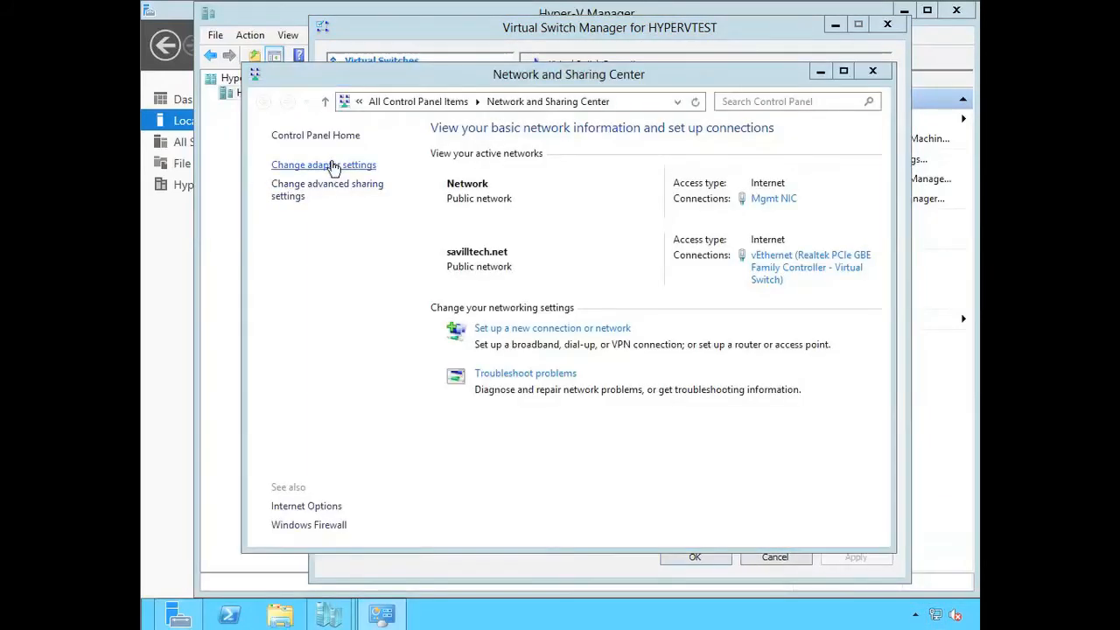
pyautogui.click(332, 166)
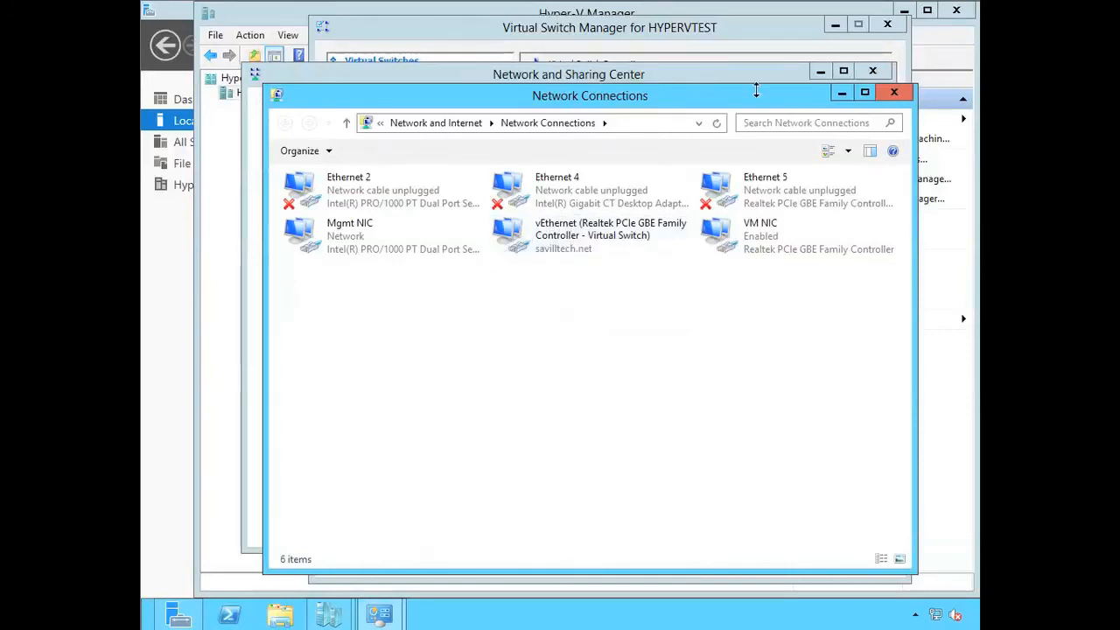
pyautogui.click(892, 93)
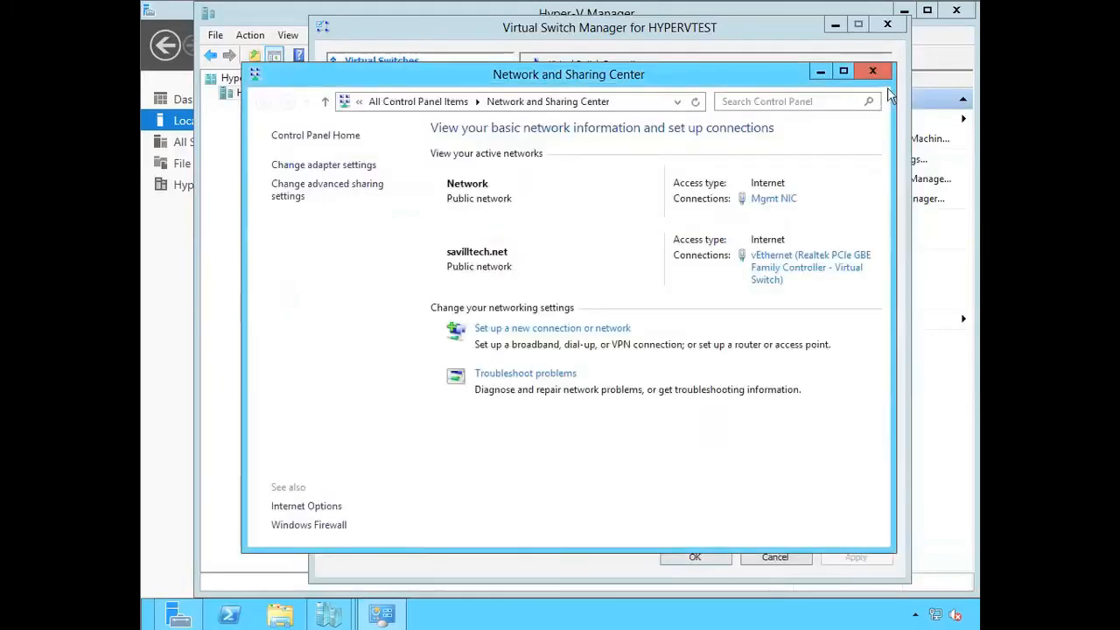
# - Stop the management operating system from sharing the Realtek virtual switch's network adapter, apply the change despite the remote access warning, and close Virtual Switch Manager
pyautogui.click(768, 37)
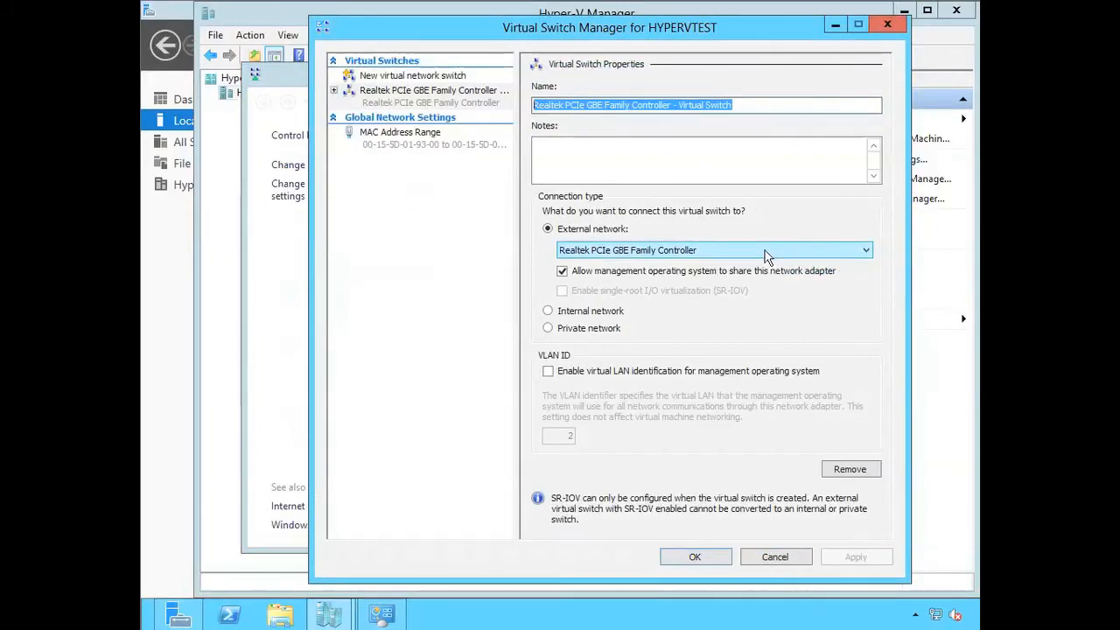
pyautogui.click(562, 272)
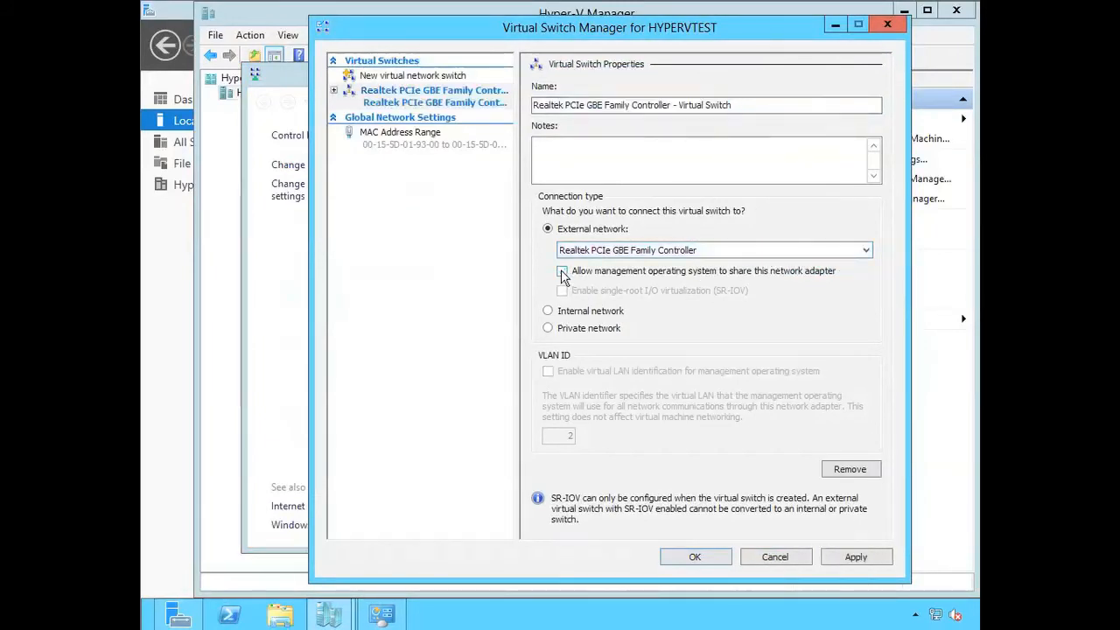
pyautogui.click(853, 556)
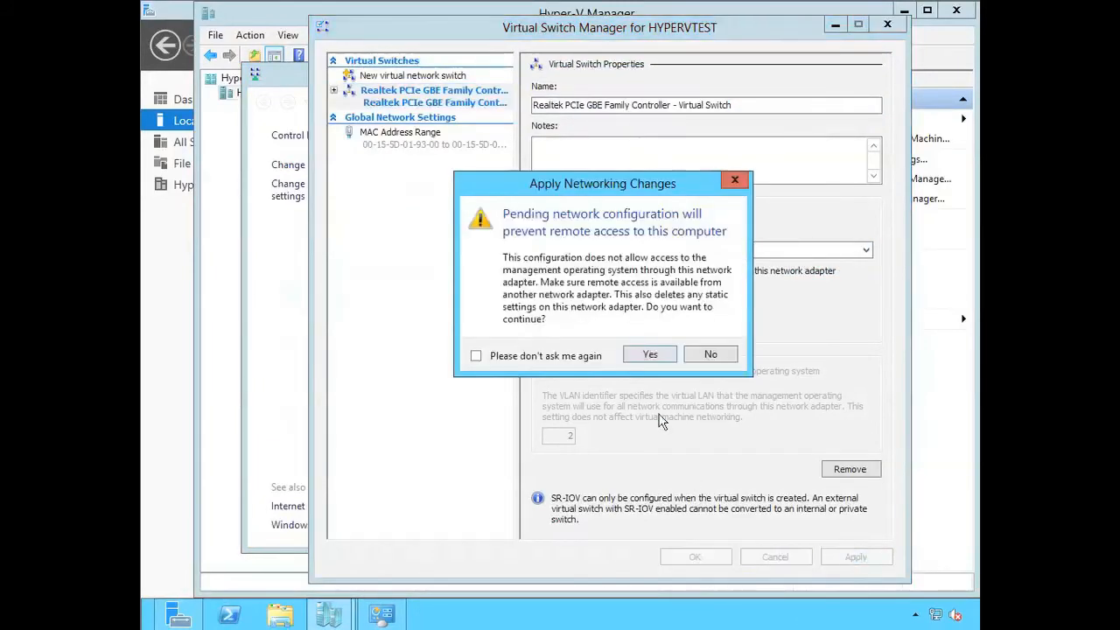
pyautogui.click(640, 360)
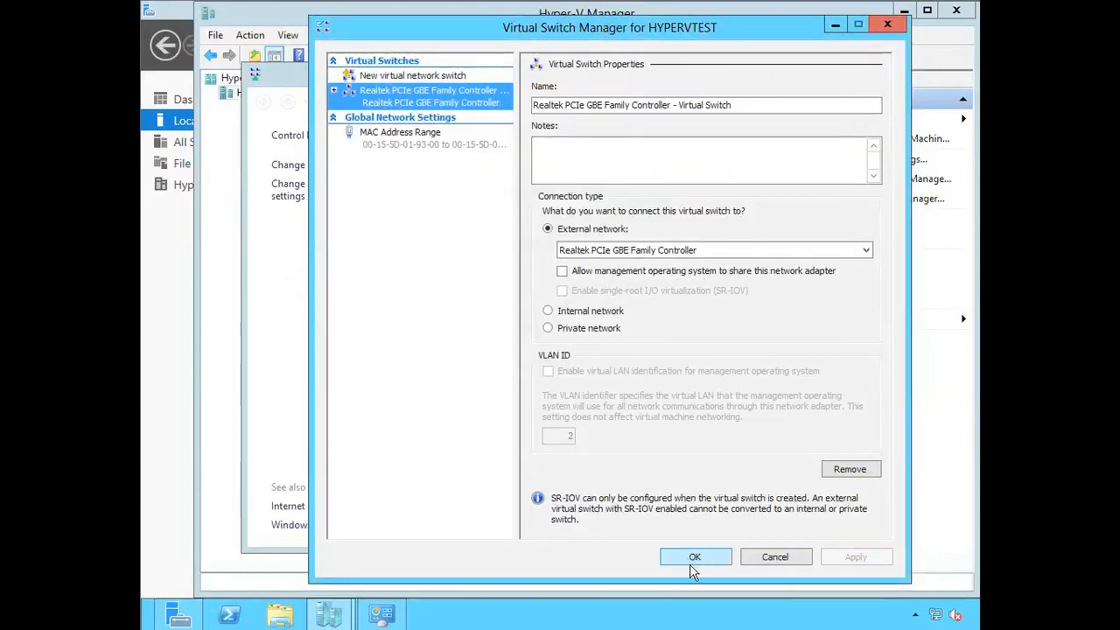
pyautogui.click(693, 560)
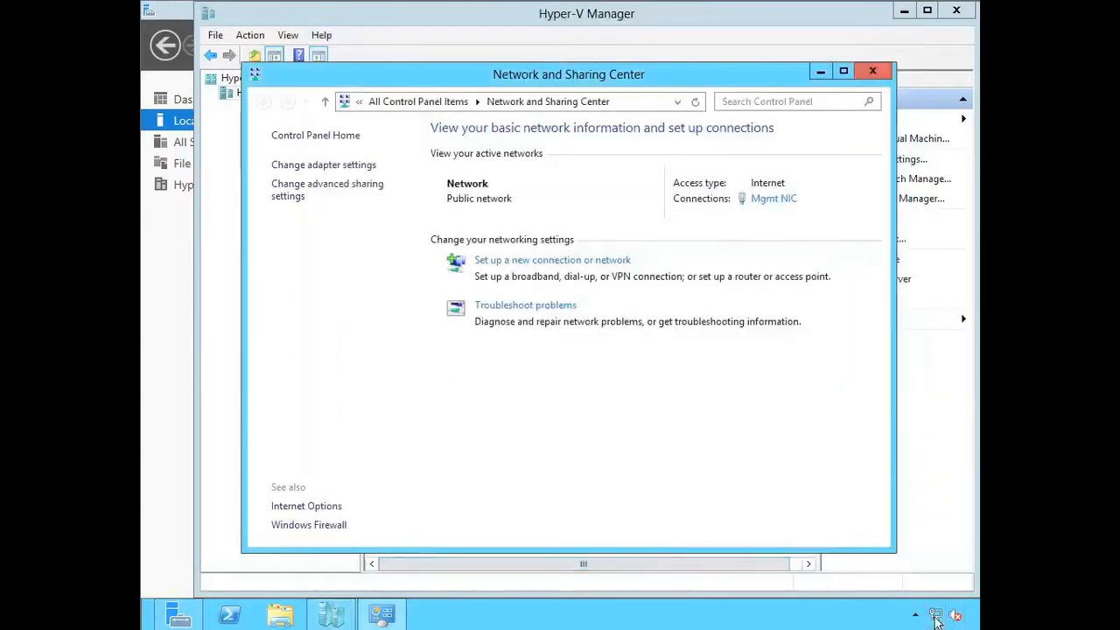
# - Check the adapter list in Network Connections again, and close it together with the Network and Sharing Center
pyautogui.click(322, 165)
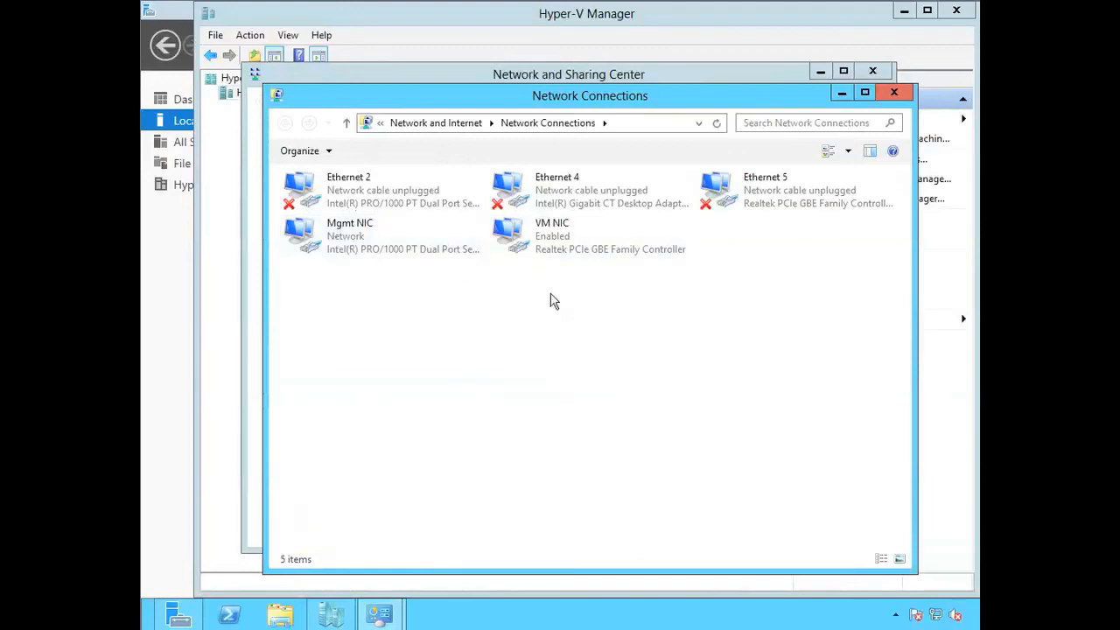
pyautogui.click(894, 93)
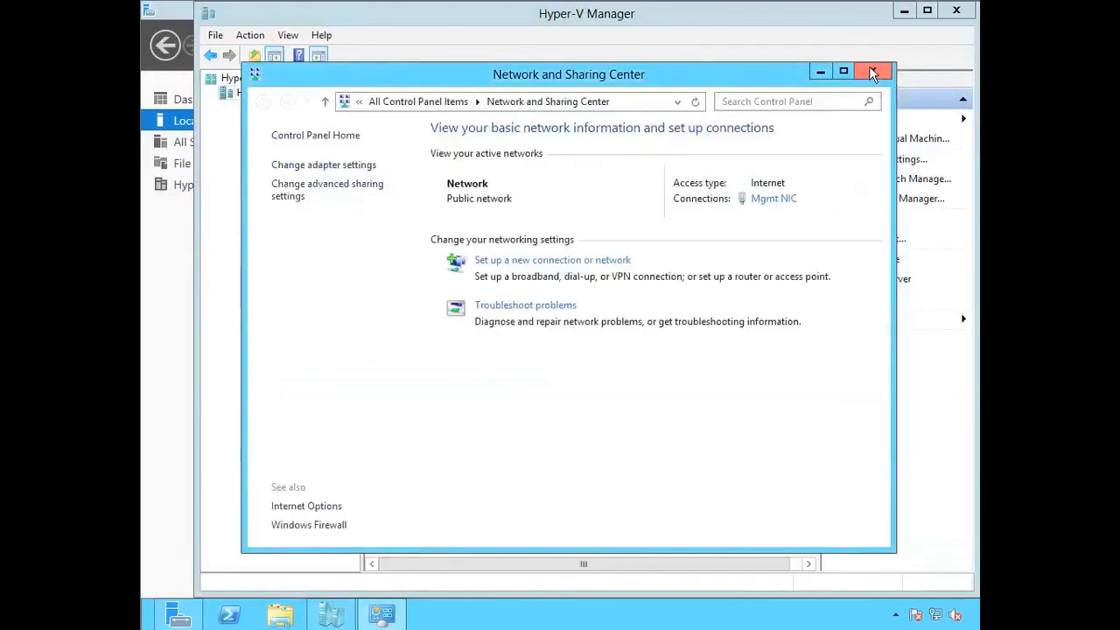
pyautogui.click(872, 73)
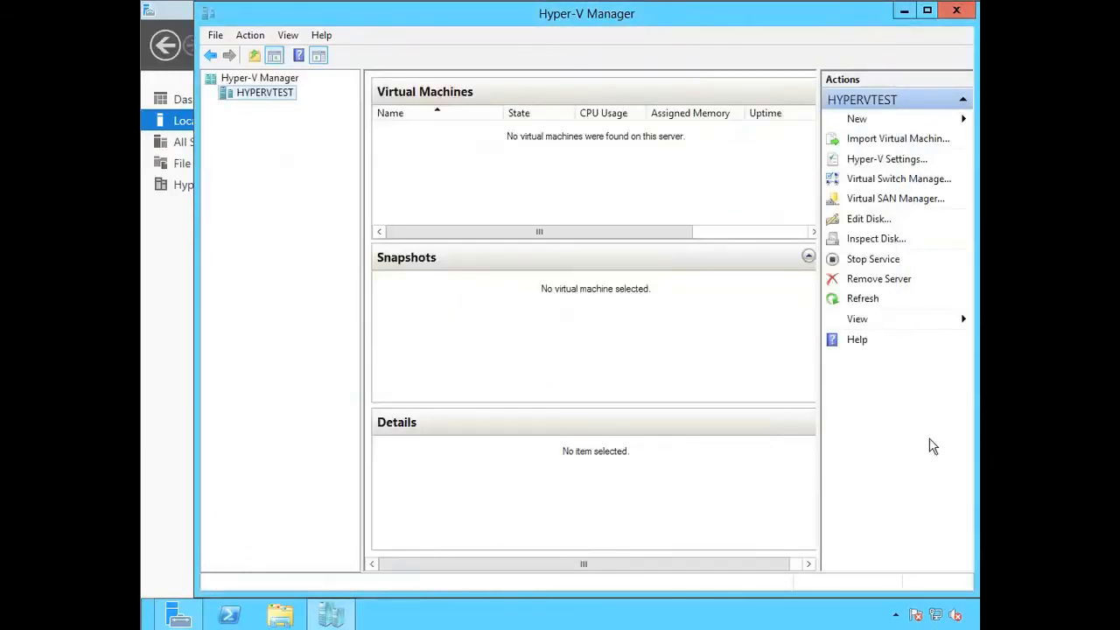